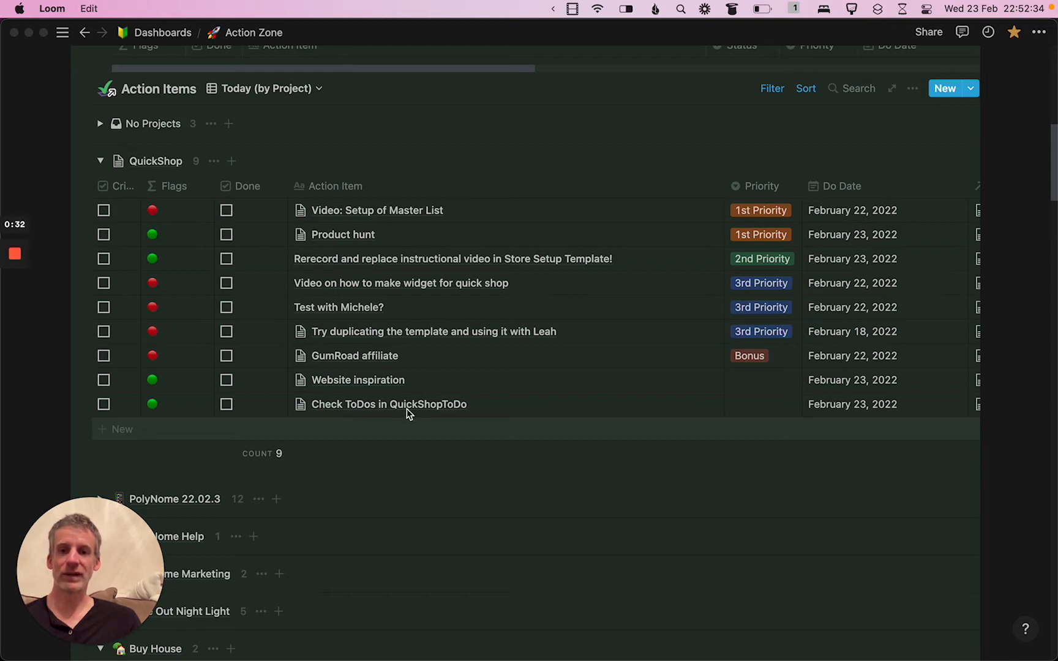
Open the "Check ToDos in QuickShopToDo" action item and follow its link to the ✅QuickShop page
click(549, 406)
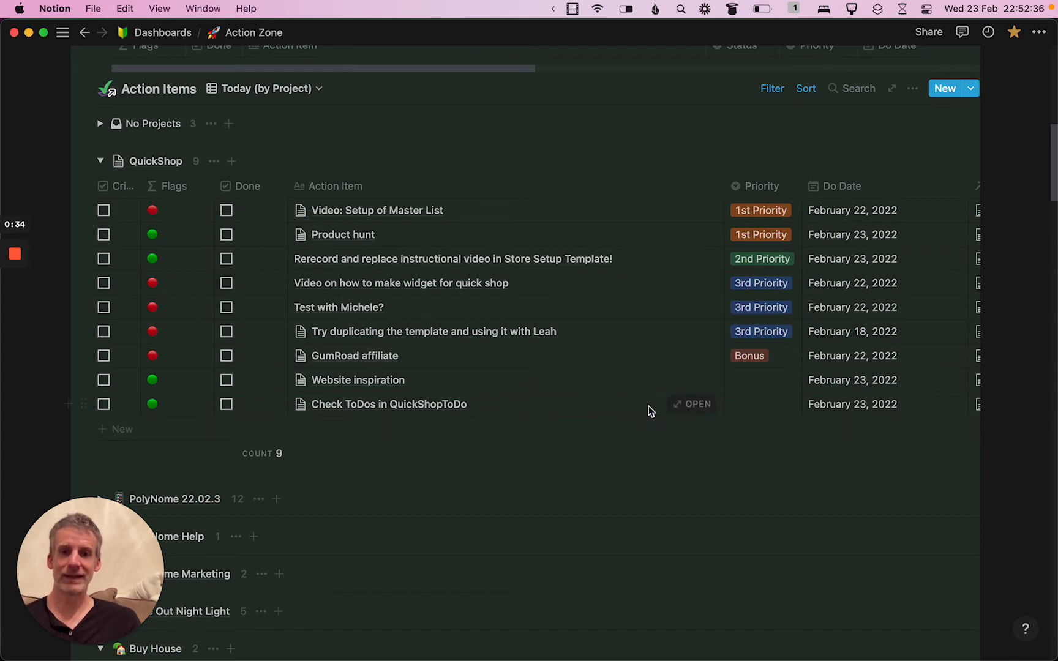
click(692, 405)
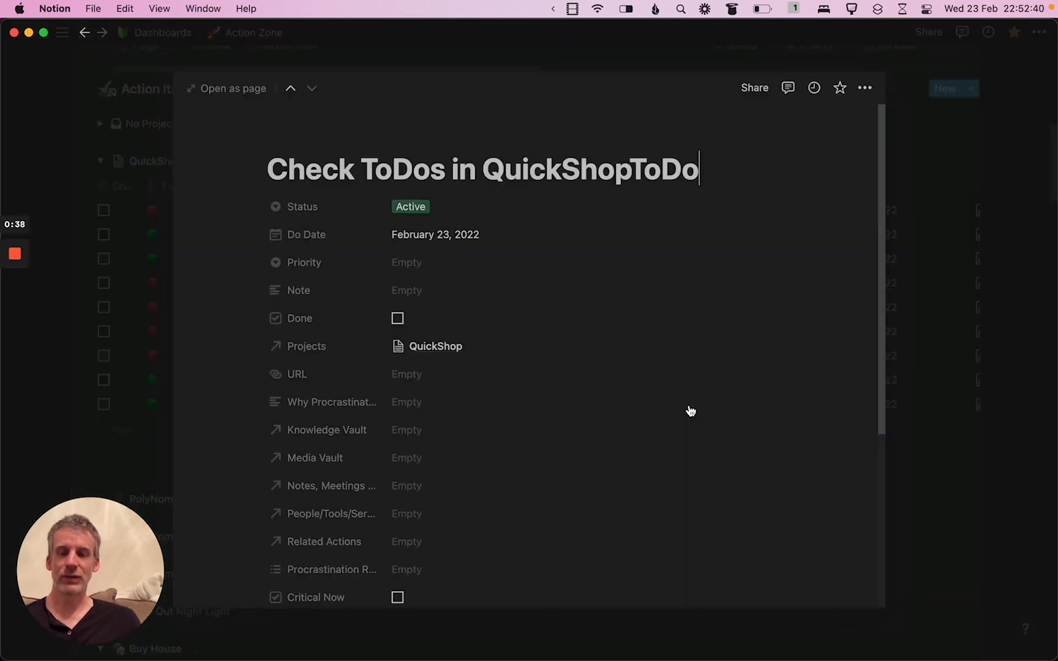
scroll(503, 416, down, 5)
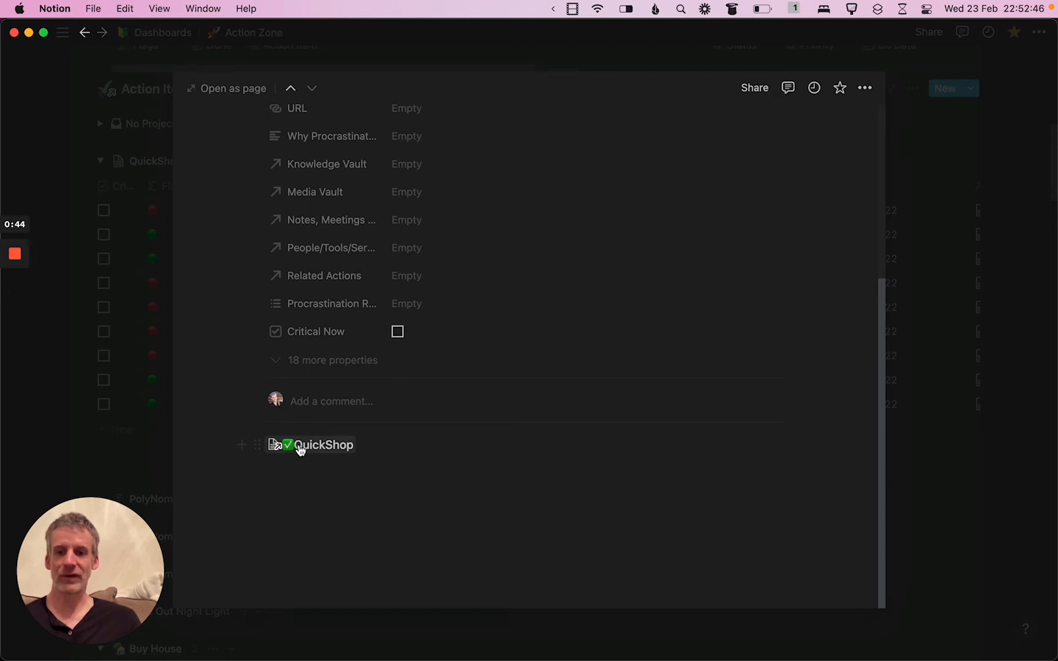
click(321, 450)
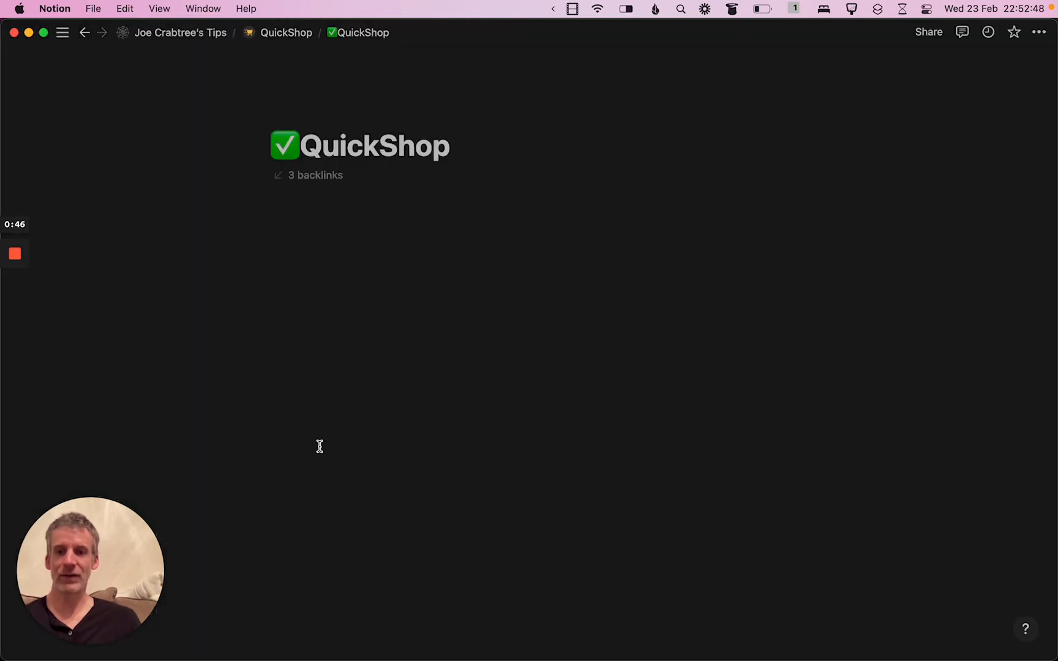
Review where ✅QuickShop is mentioned by visiting its New Store Template and Stores Setup backlinks
click(309, 179)
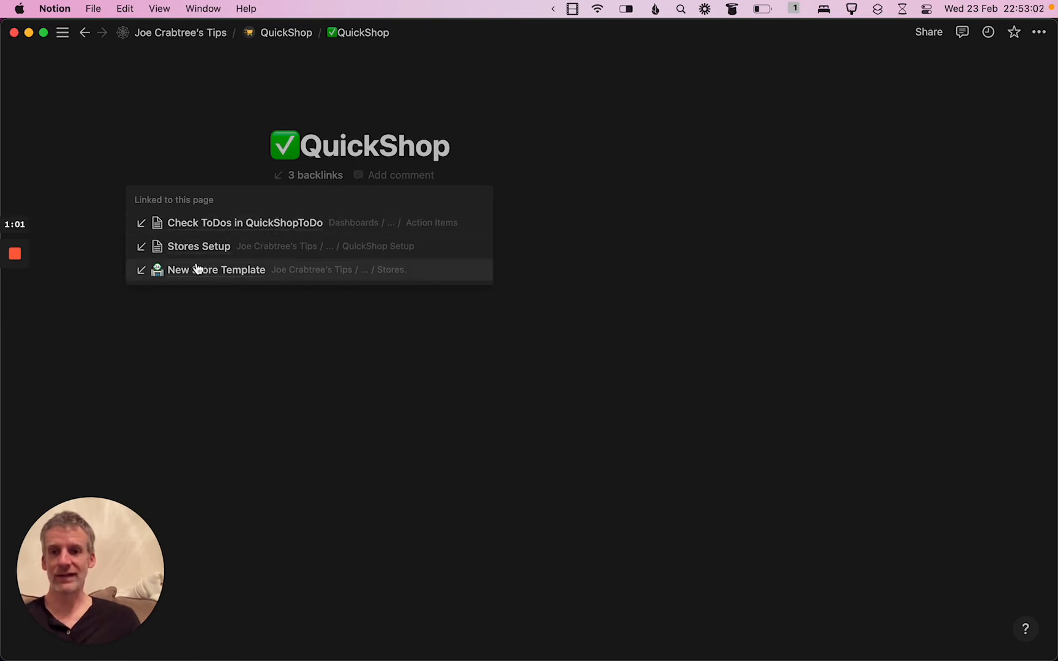
click(220, 270)
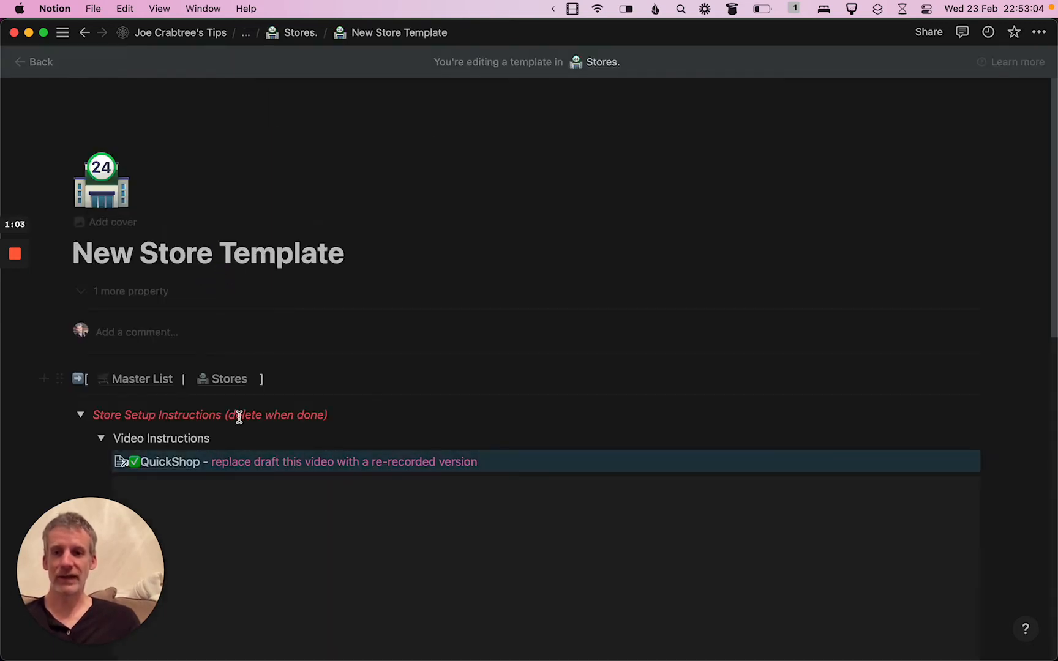
scroll(202, 441, down, 3)
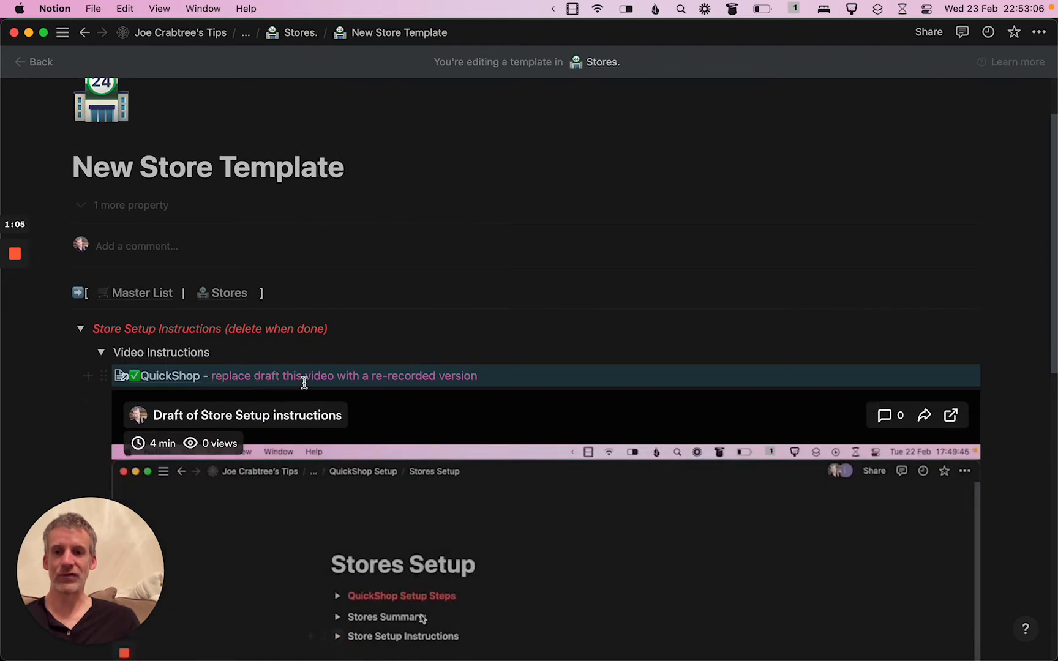
click(170, 383)
click(333, 176)
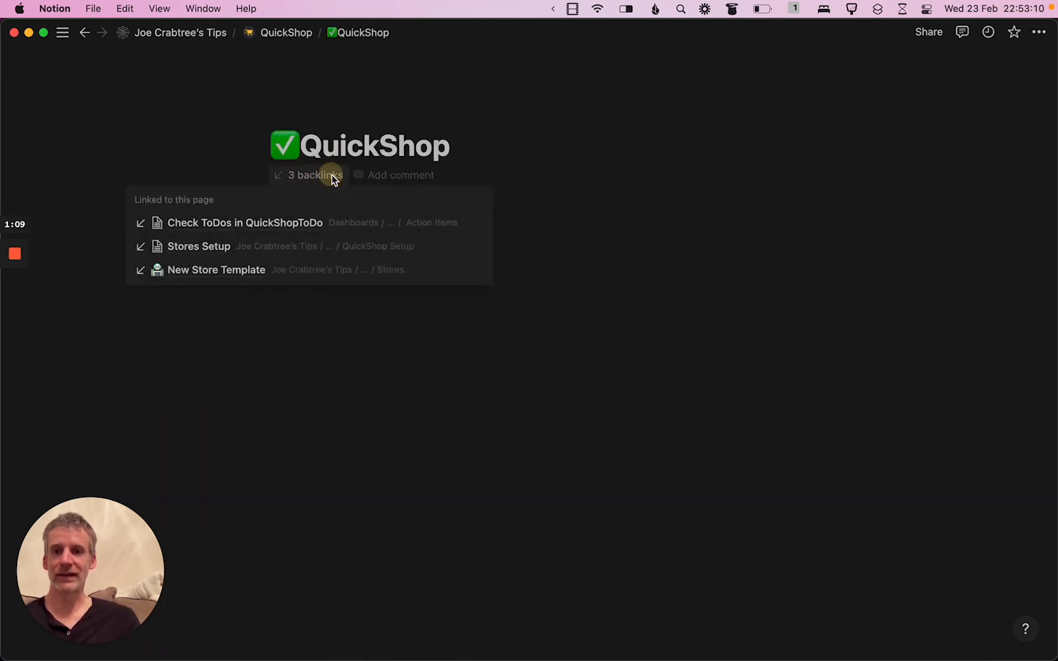
click(201, 251)
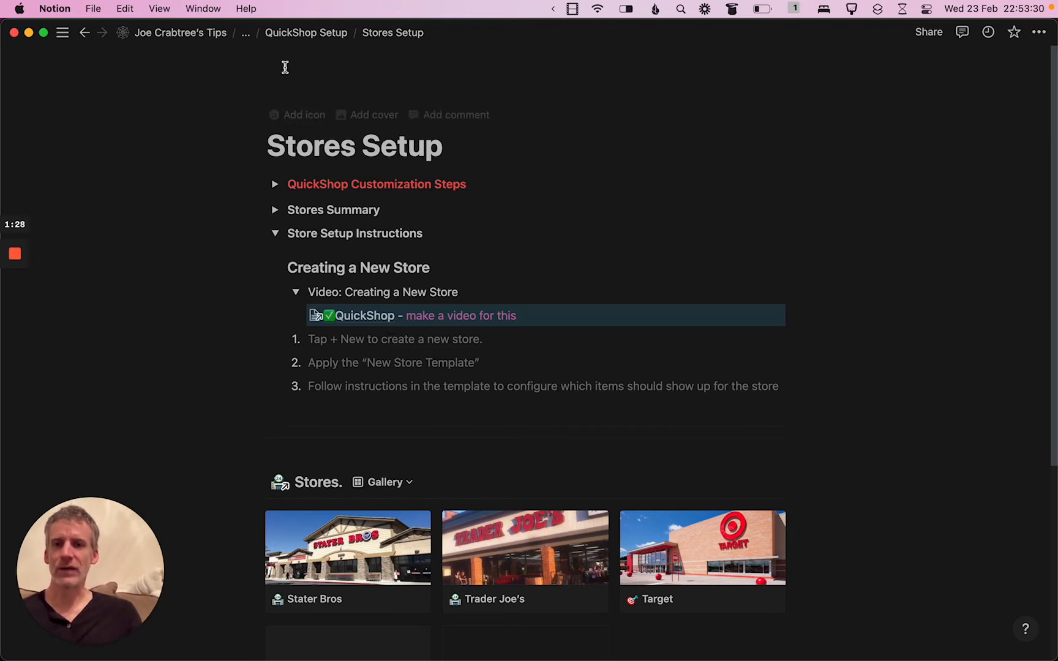
Go to the top-level tips page and place the cursor on the empty line below the QuickShop template link
click(206, 36)
scroll(522, 221, down, 3)
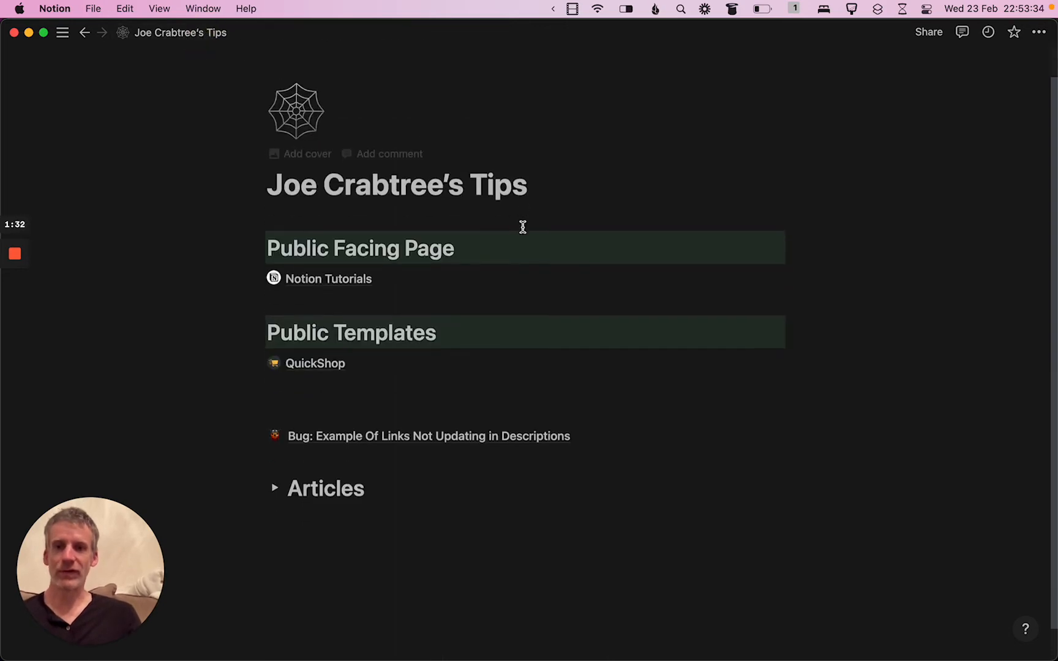
click(367, 365)
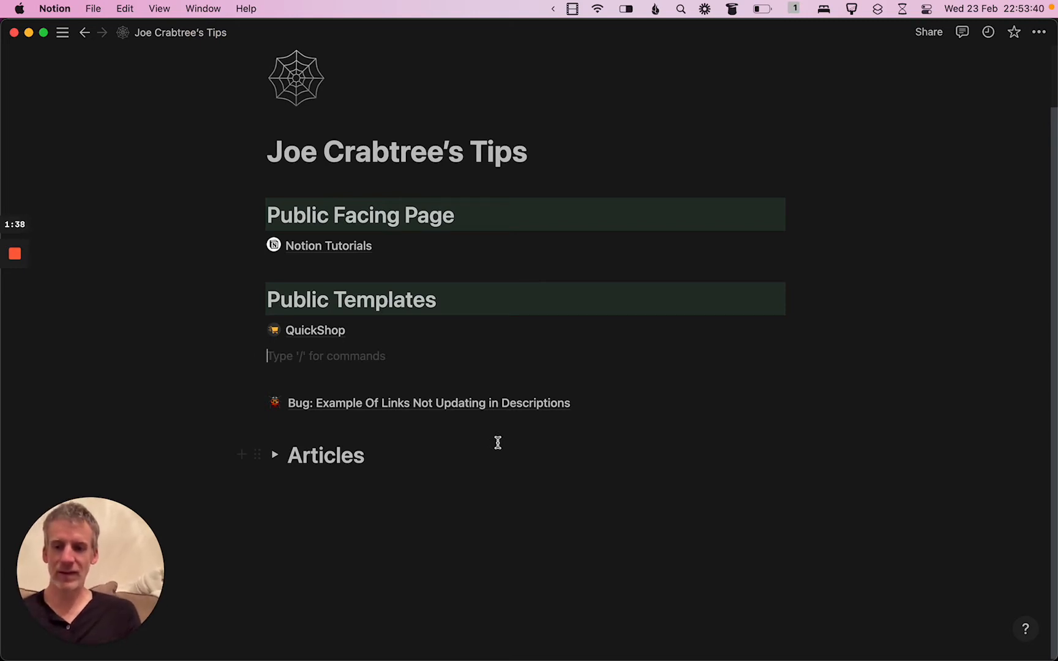
Try mentioning the ✅QuickShop page below the QuickShop template link, using the check mark emoji found by searching "todo"
text(@)
key(ctrl+super+e)
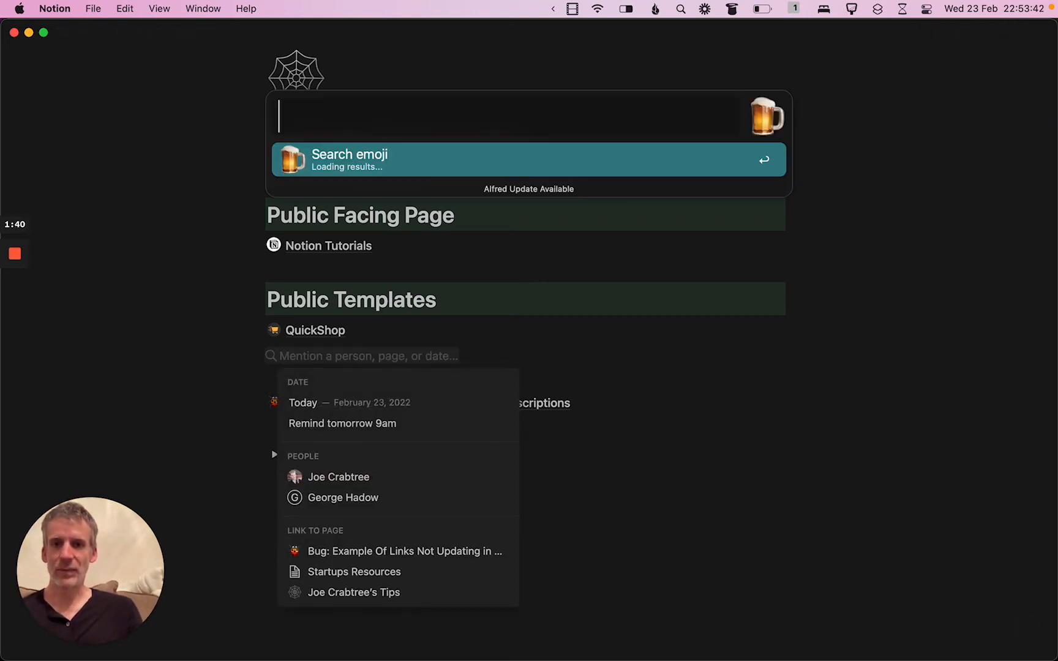
text(todo)
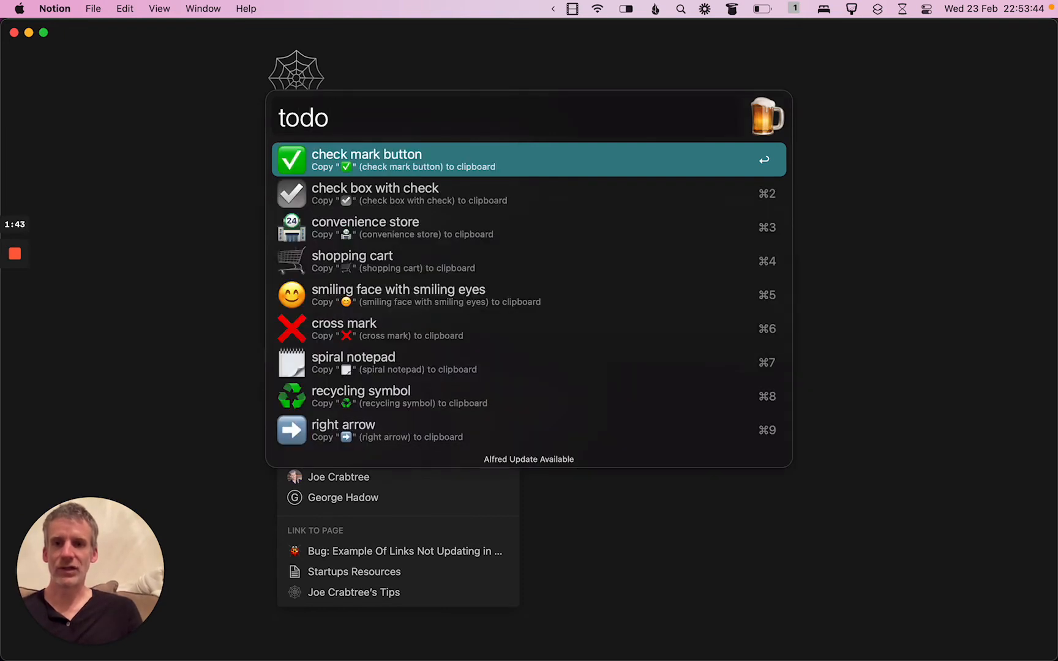
key(Return)
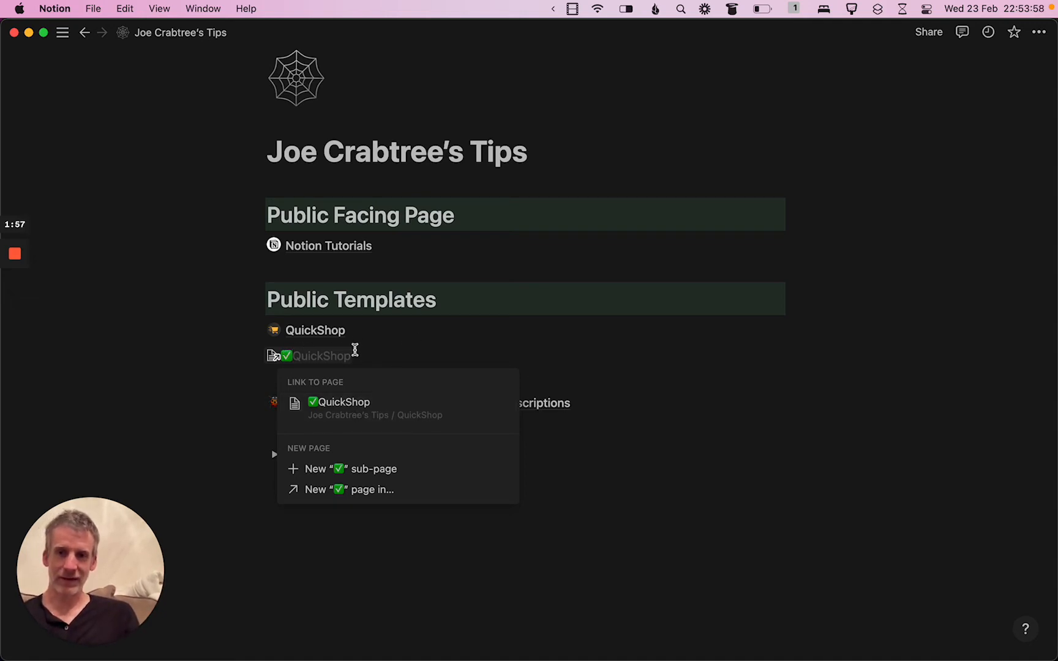
click(349, 403)
key(BackSpace)
key(BackSpace)
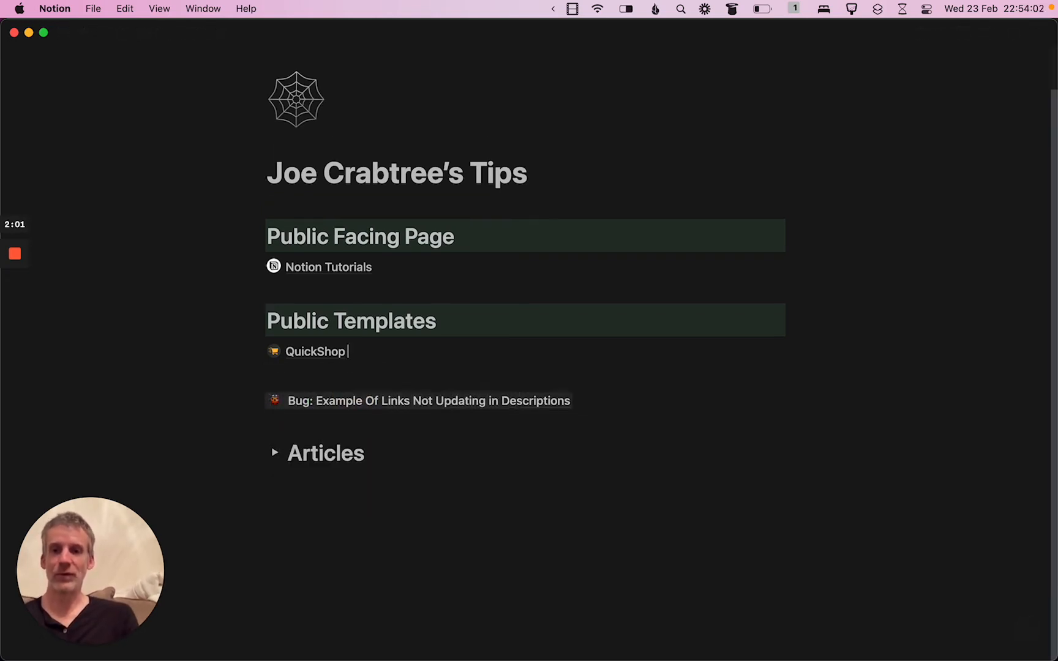
Start a page mention on a new line under Public Templates with the check mark button emoji, searching emojis for "todo"
key(Return)
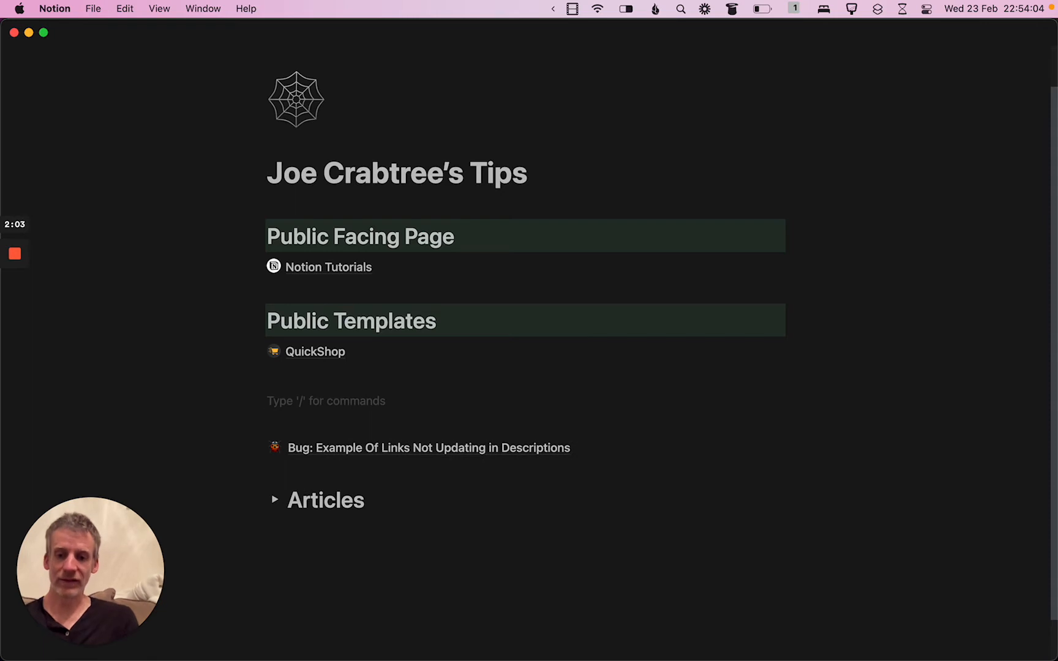
text(@)
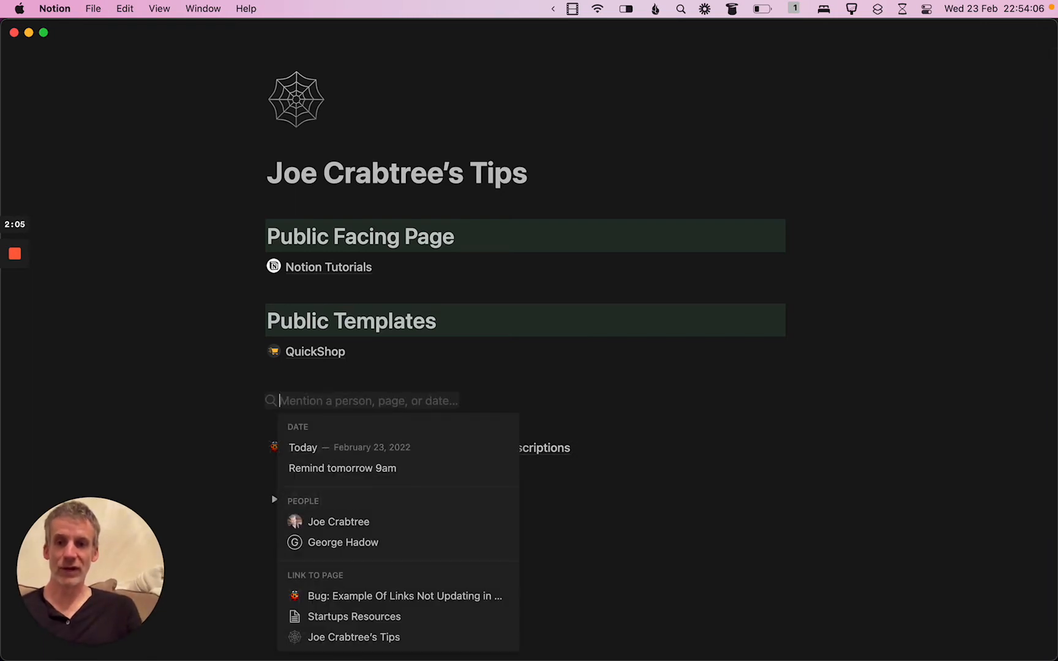
key(ctrl+super+space)
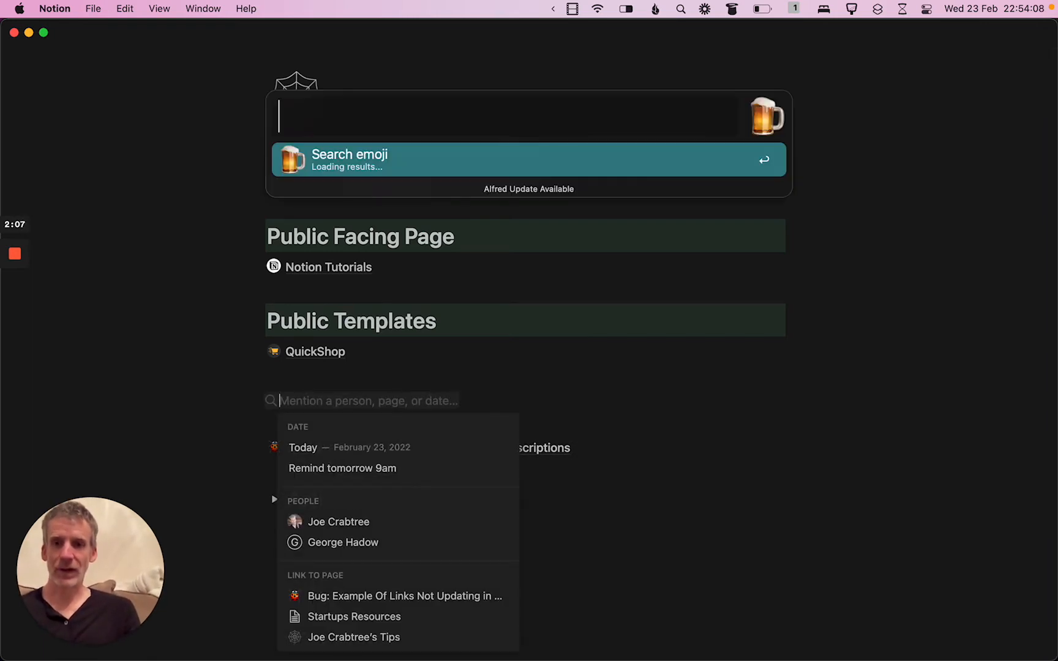
text(todo)
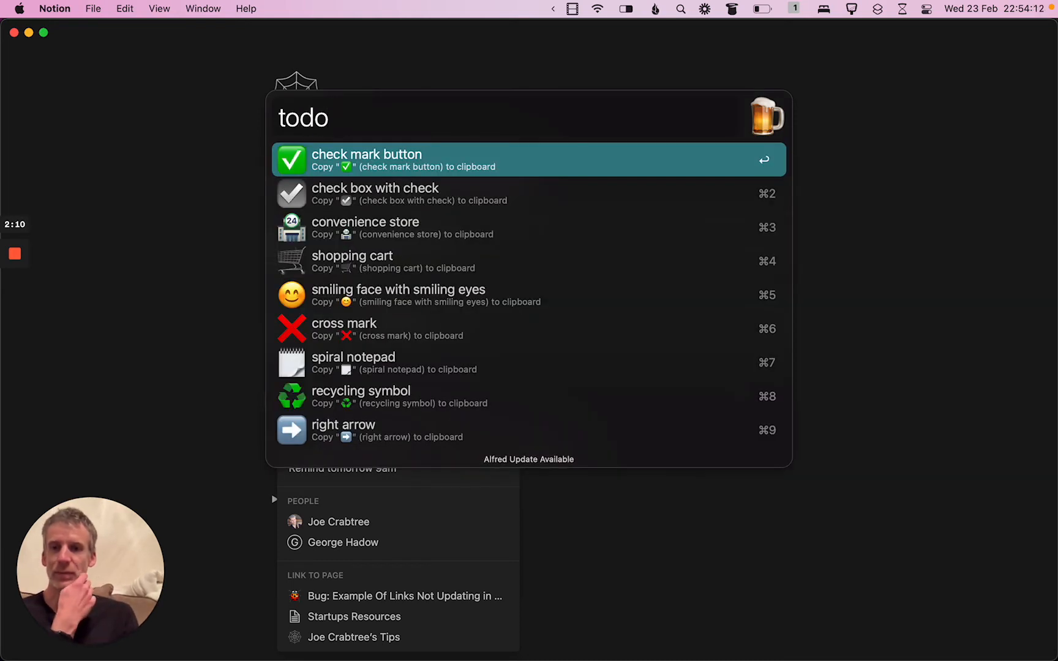
key(Return)
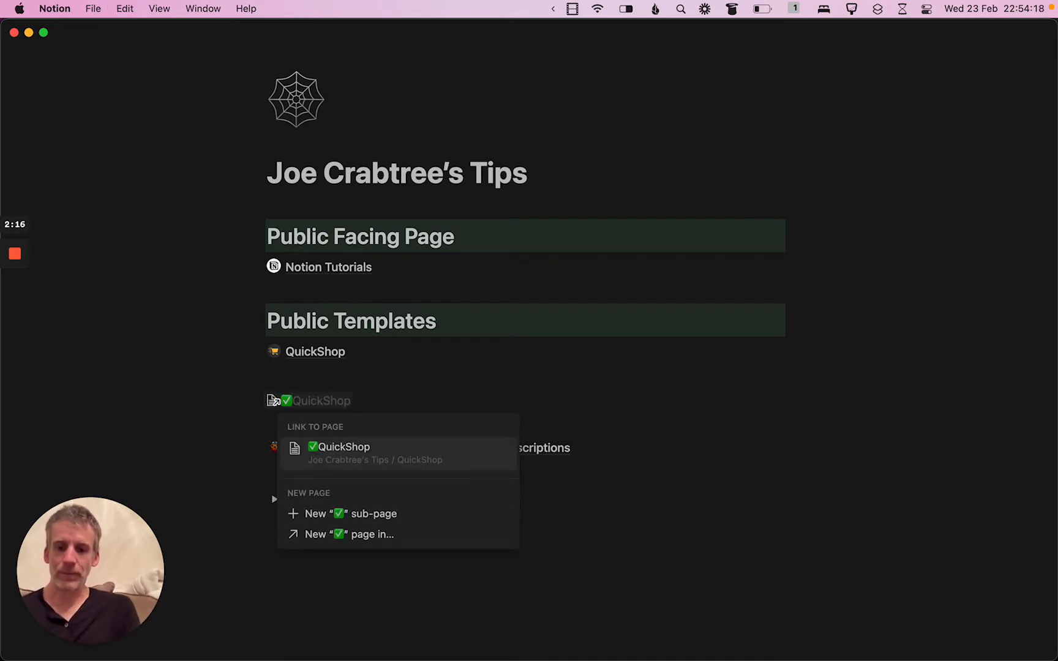
Try "ThingsToCheckForProject" as the mention name after the check mark emoji
text(ThingsToC)
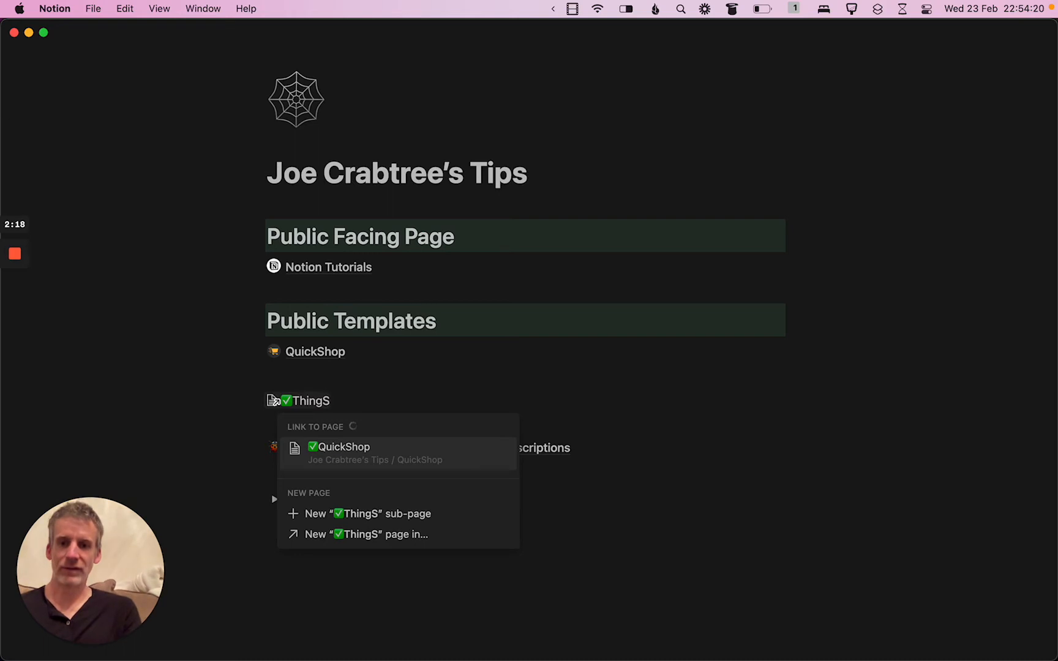
text(heckFor)
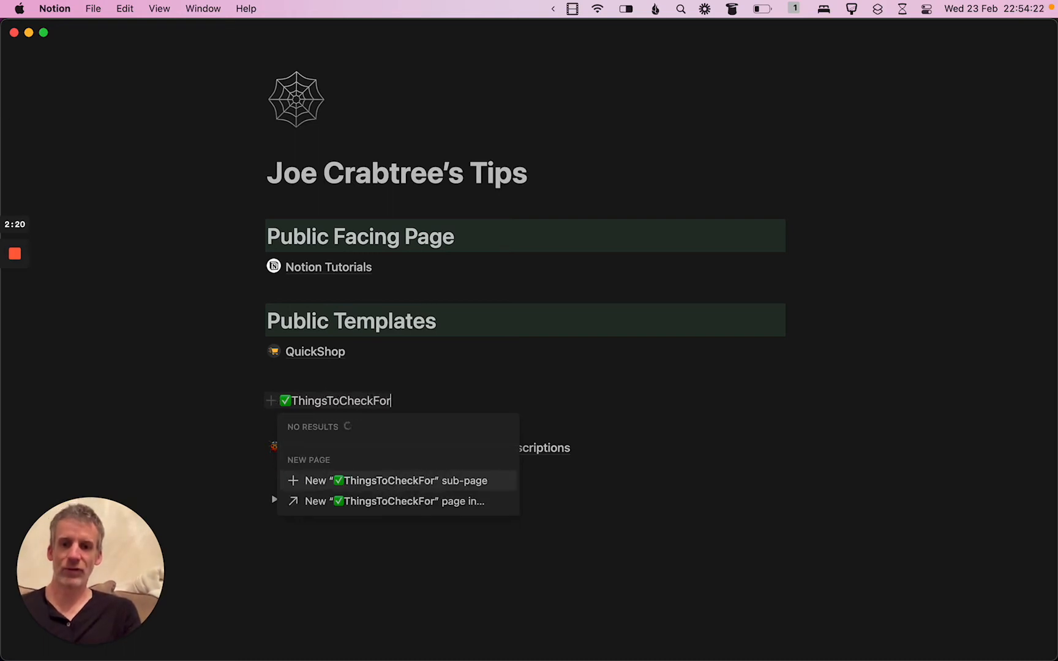
text(Project)
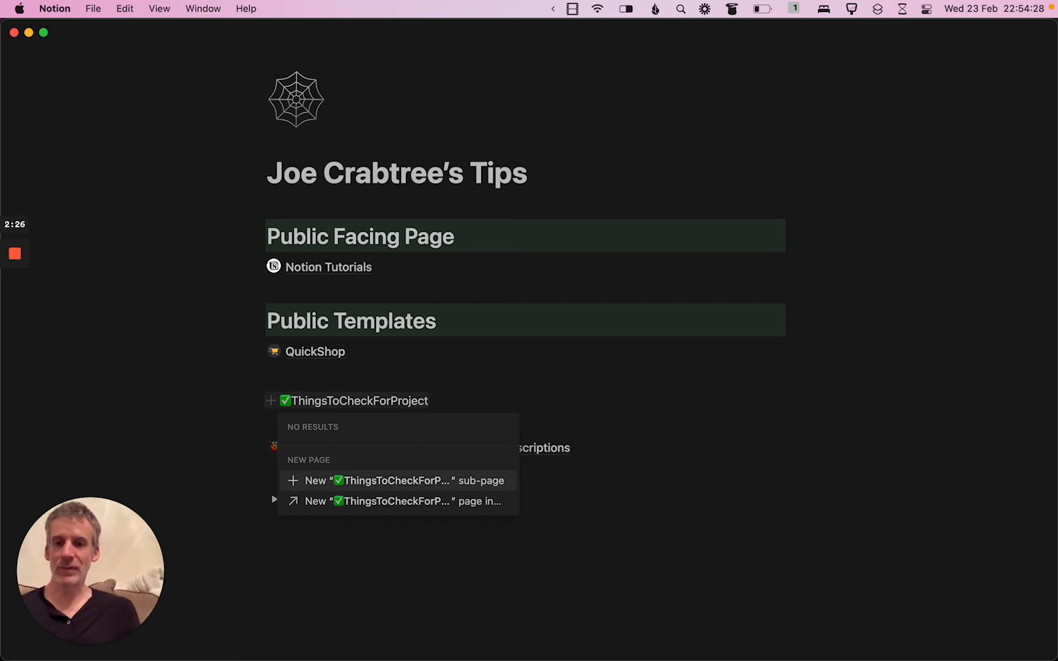
key(shift+super+Left)
key(Right)
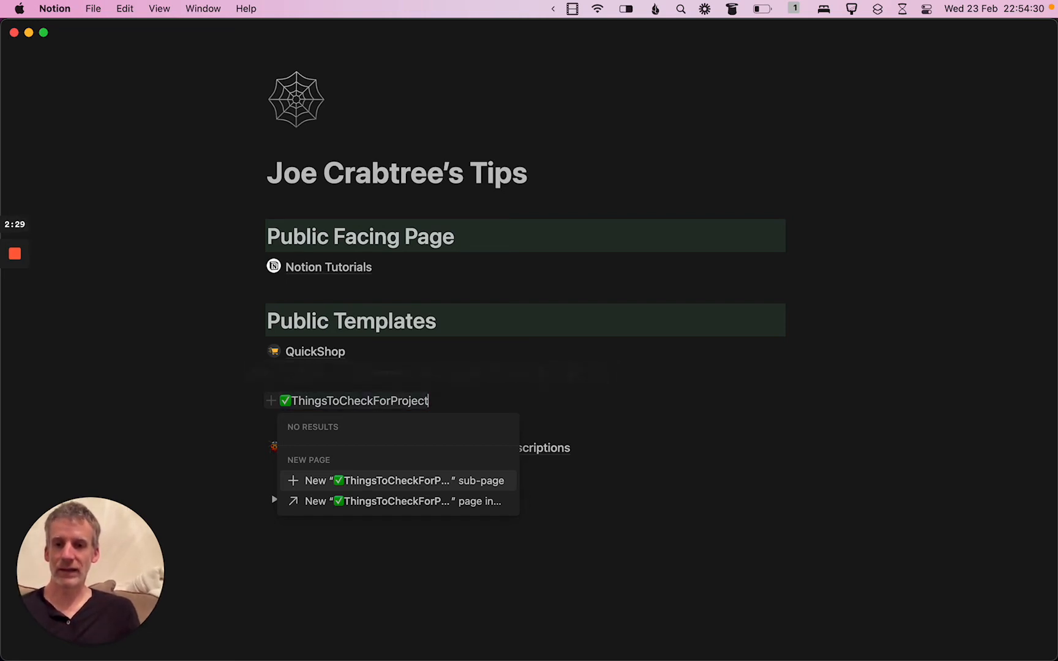
Replace the mention's name text with "qui" to link the ✅QuickShop page, and open that page
key(shift+super+Left)
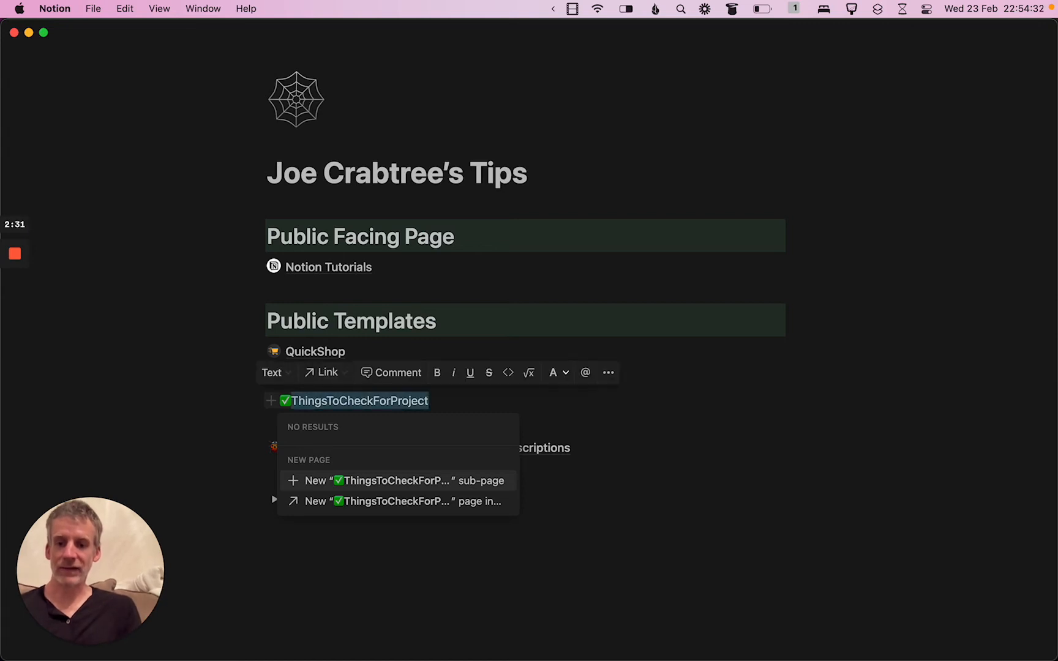
text(qui)
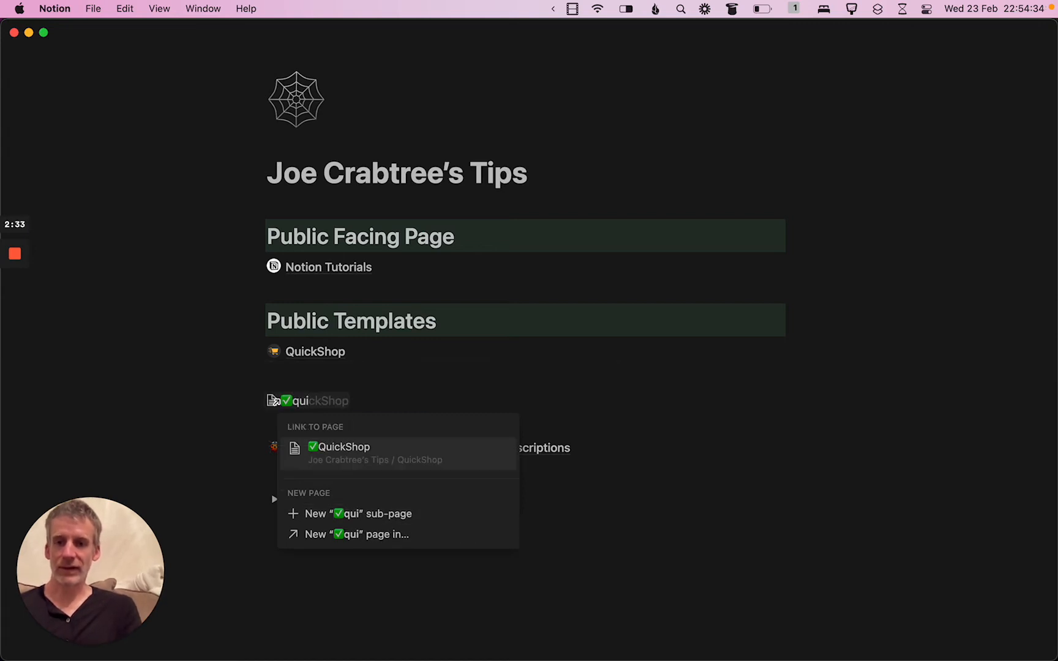
click(349, 451)
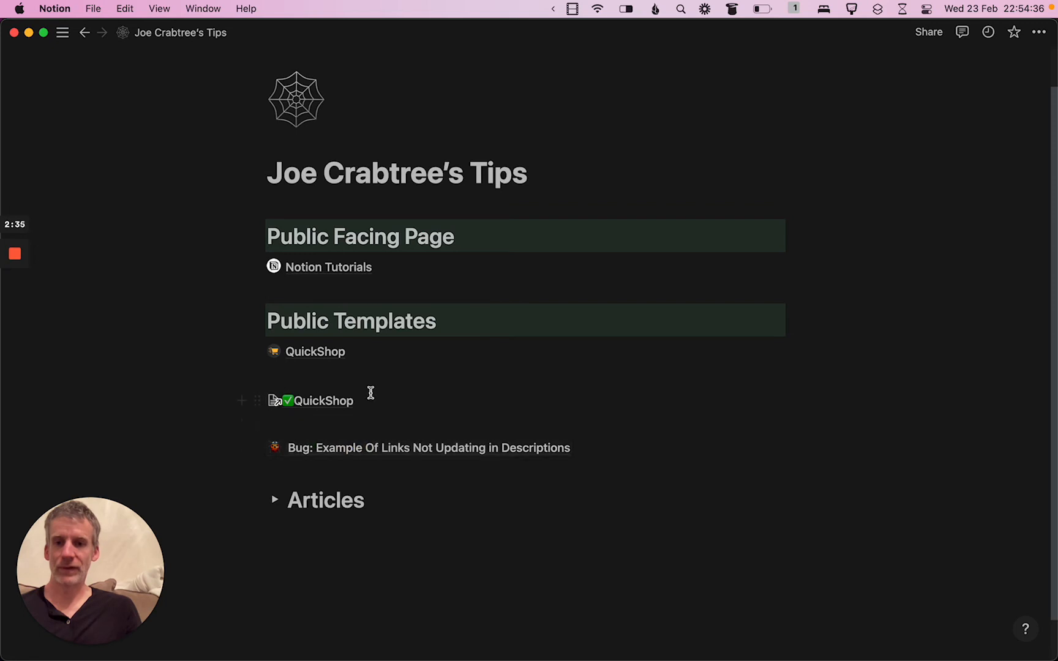
click(342, 402)
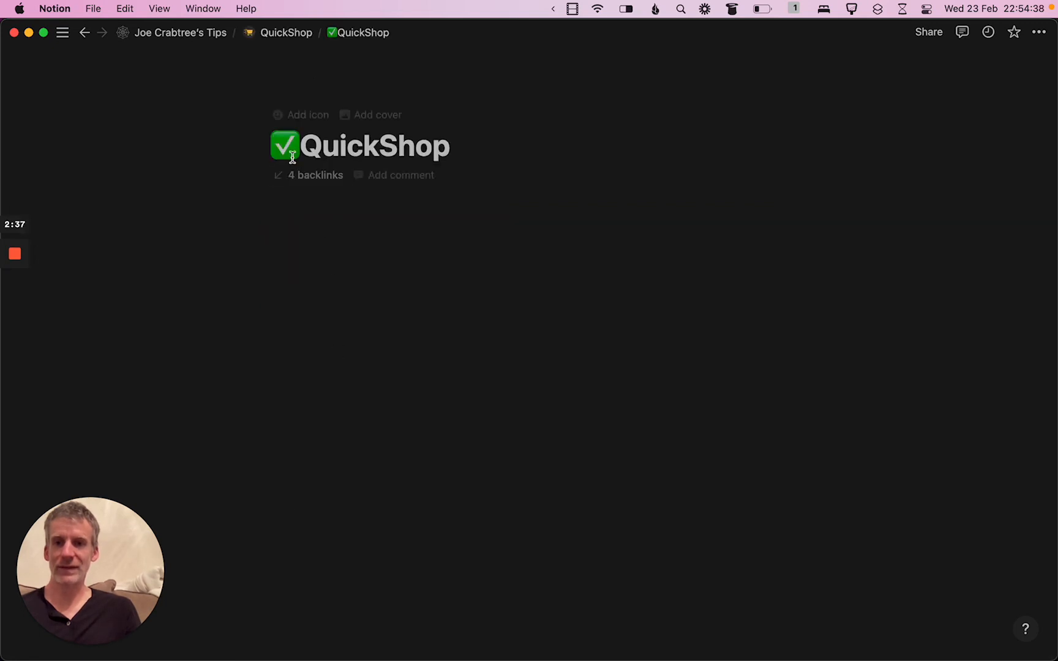
Try a page mention in the body of the ✅QuickShop page using the copied check mark emoji
click(349, 267)
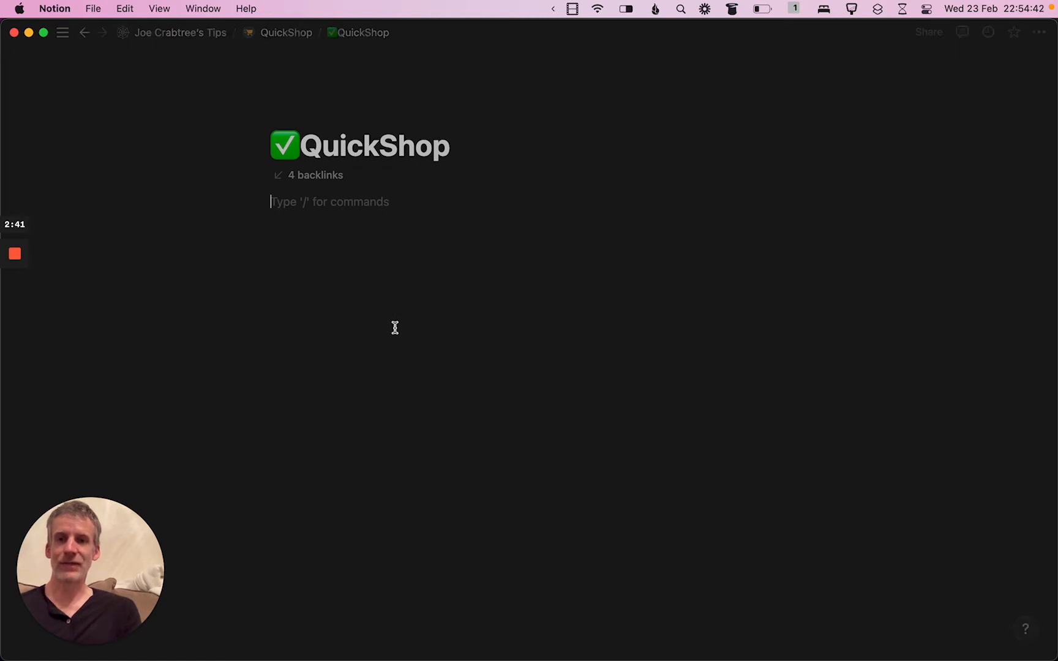
text(@)
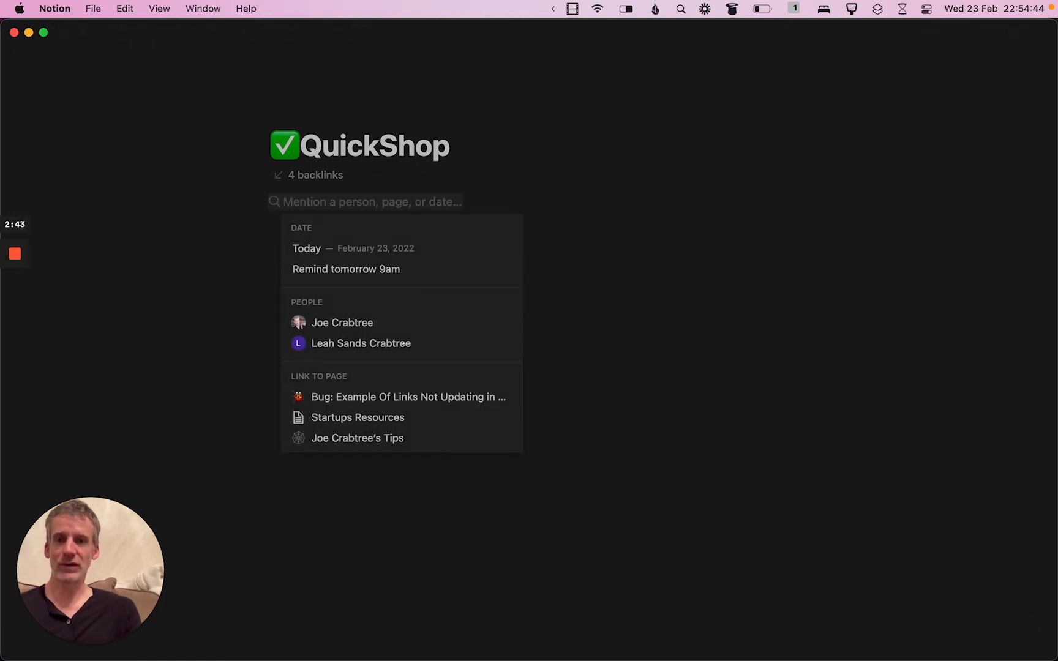
text(✅)
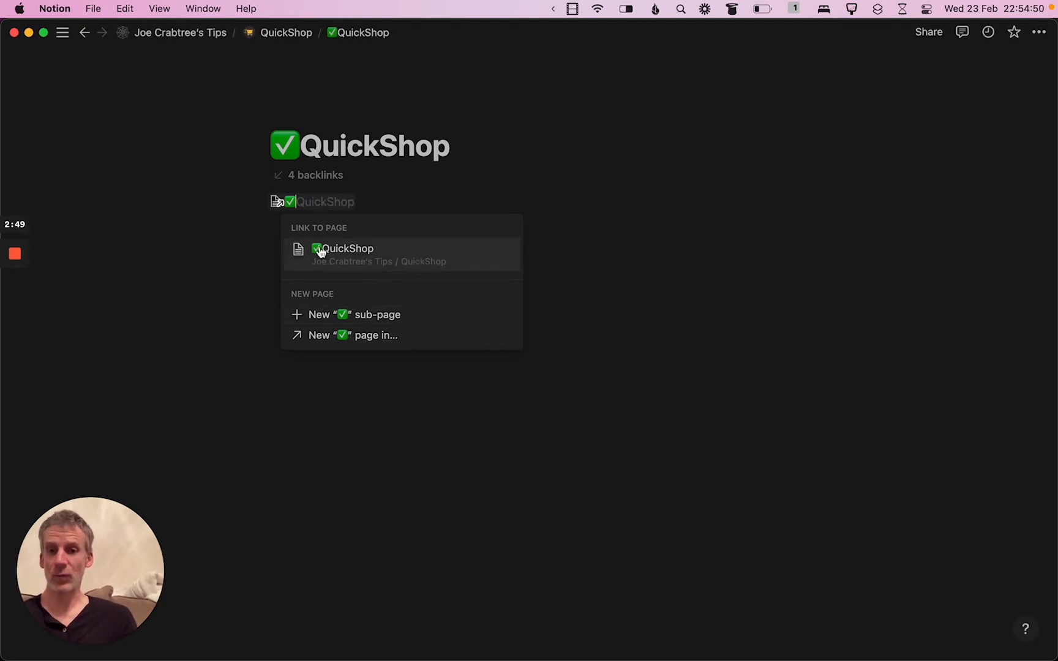
click(557, 207)
key(BackSpace)
key(BackSpace)
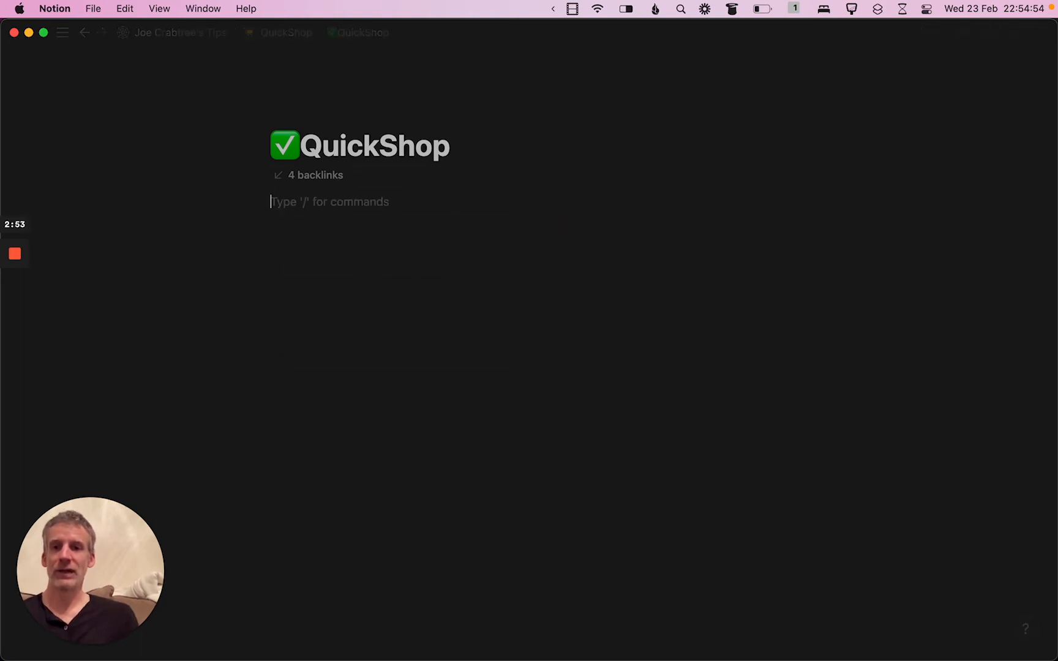
Replace the check mark emoji in the page title with "#" so it reads #QuickShop
click(304, 147)
key(BackSpace)
text(#)
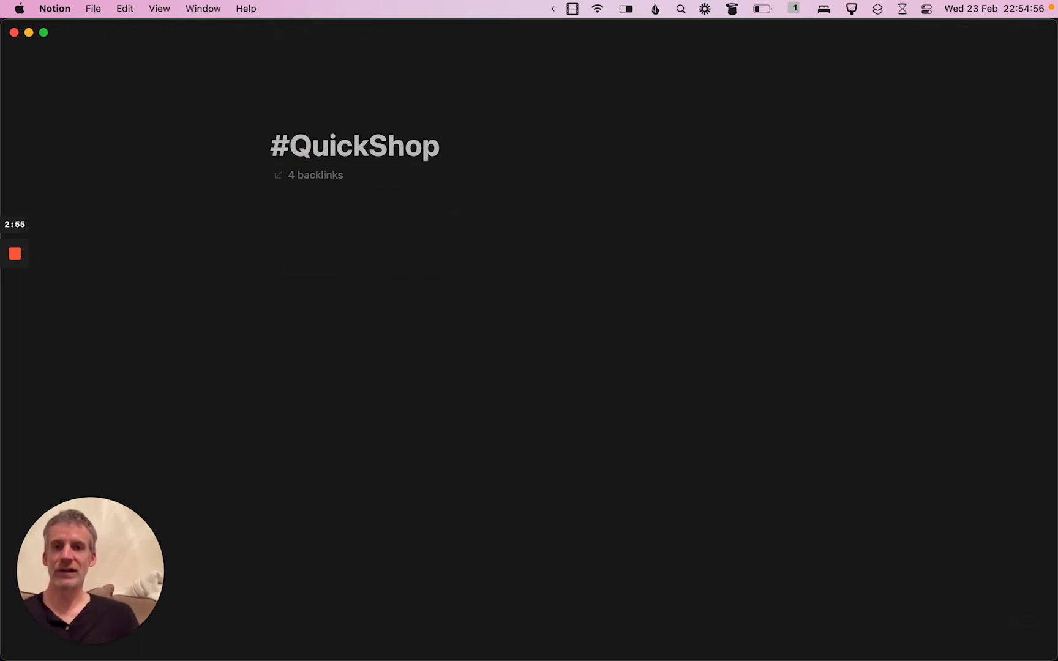
Try a page mention with "#" in the body of the #QuickShop page, and remove the mention text
click(357, 318)
text(@)
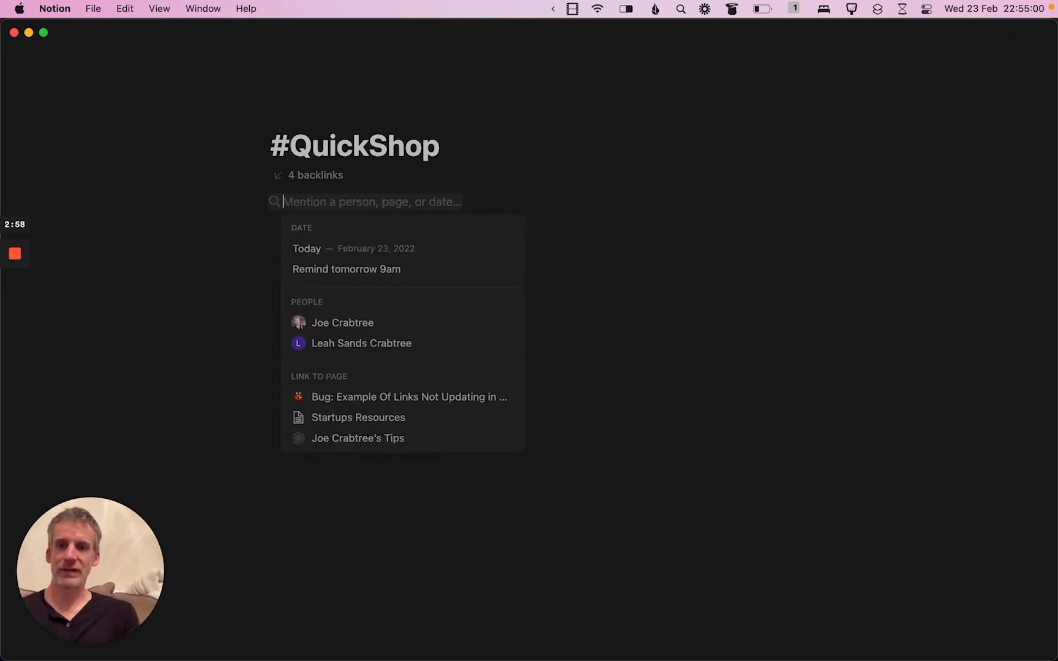
text(#)
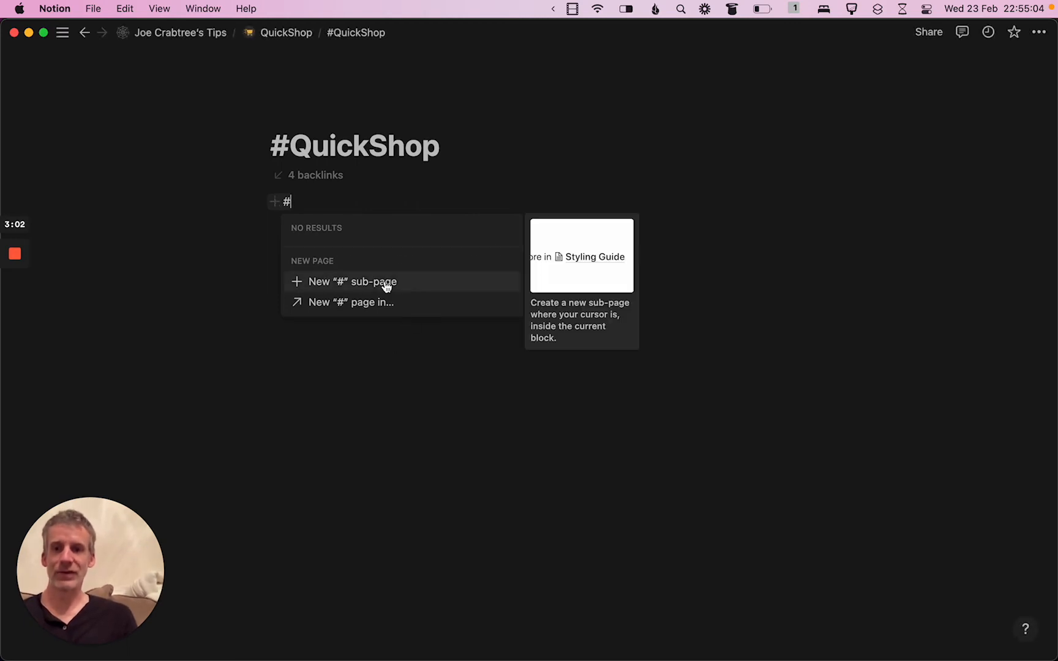
key(BackSpace)
key(Escape)
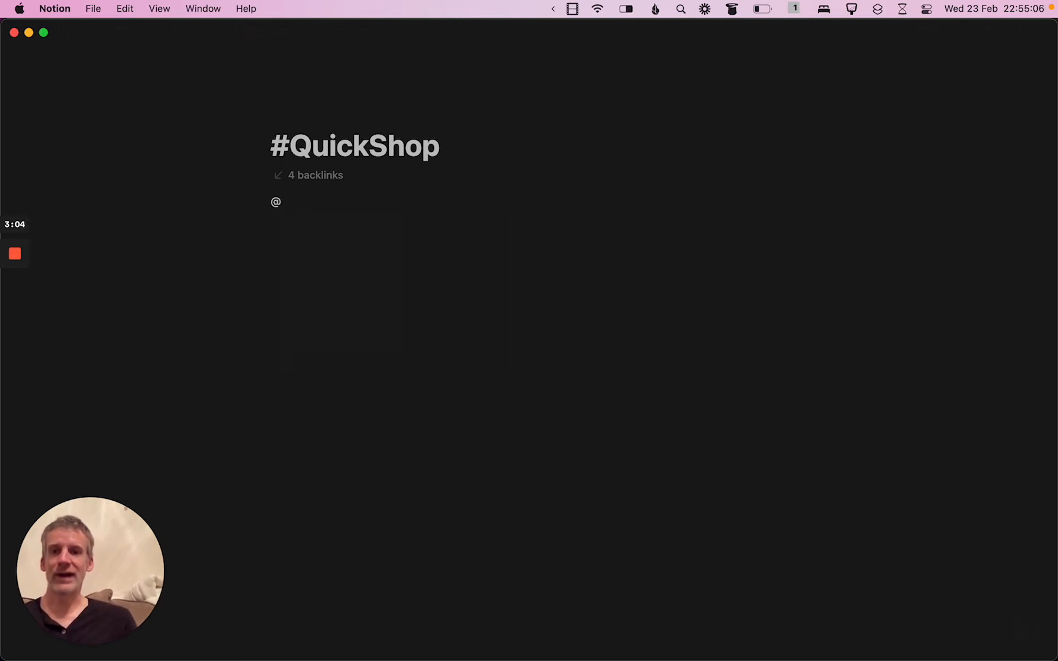
key(BackSpace)
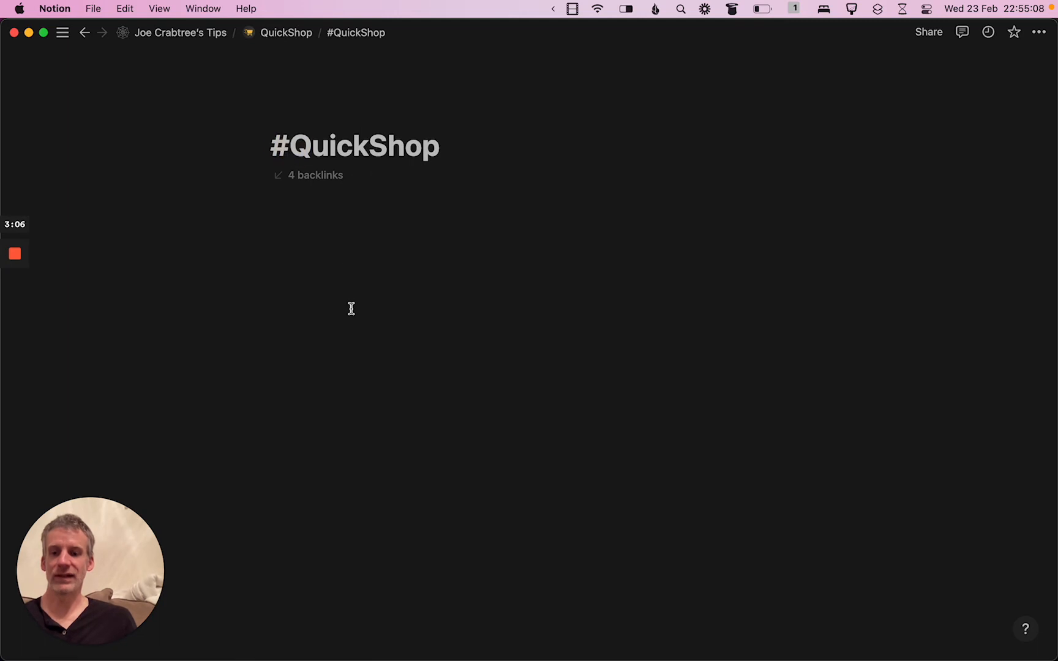
Replace the "#" prefix in the page title with "TD-" so it reads TD-QuickShop
key(Right)
key(BackSpace)
text(!)
key(BackSpace)
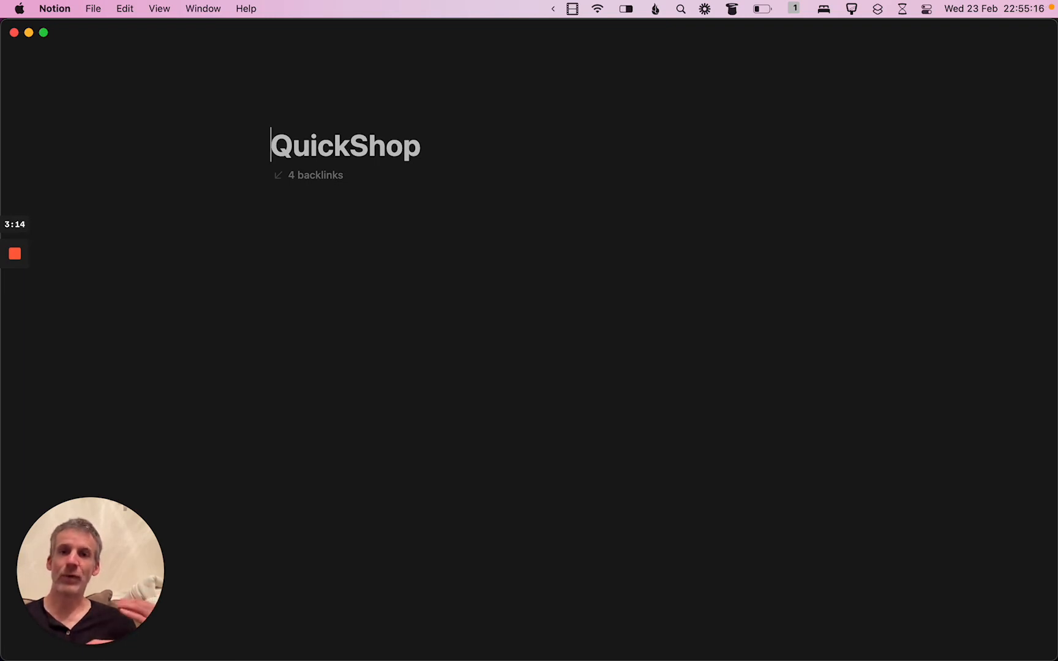
text(T)
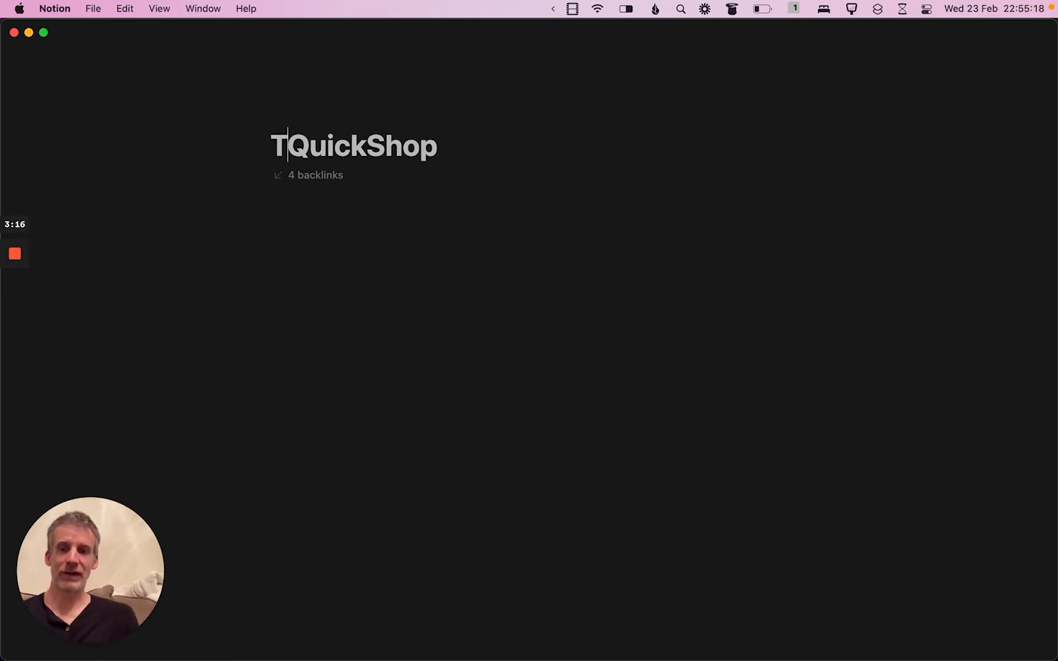
text(D-)
Try a page mention with "TD-" in the page body and look through the suggested pages
click(354, 311)
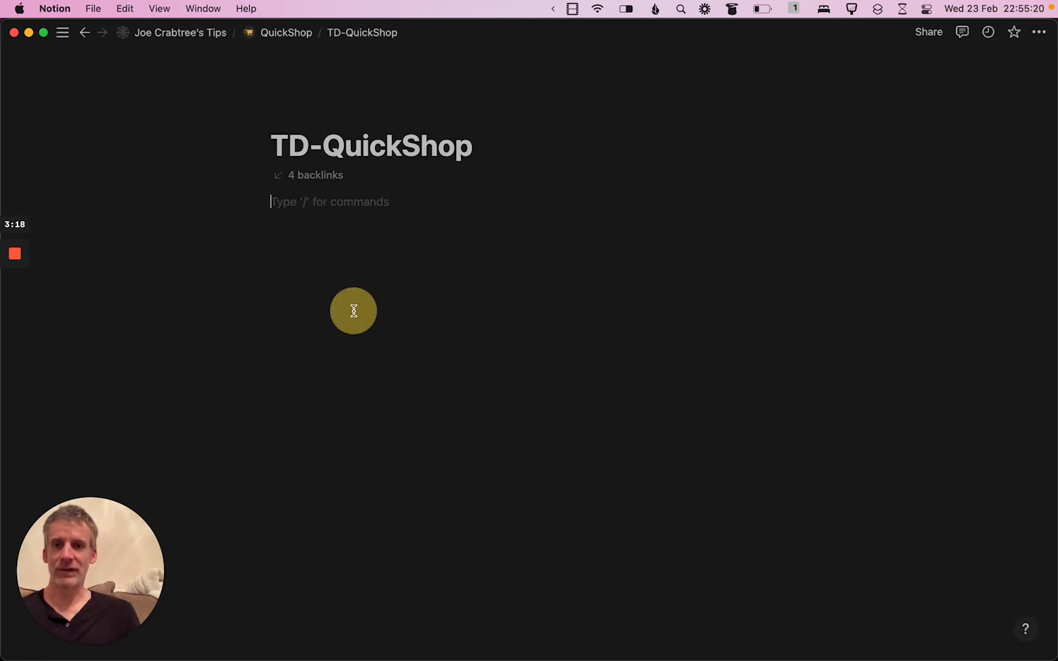
text(@TD)
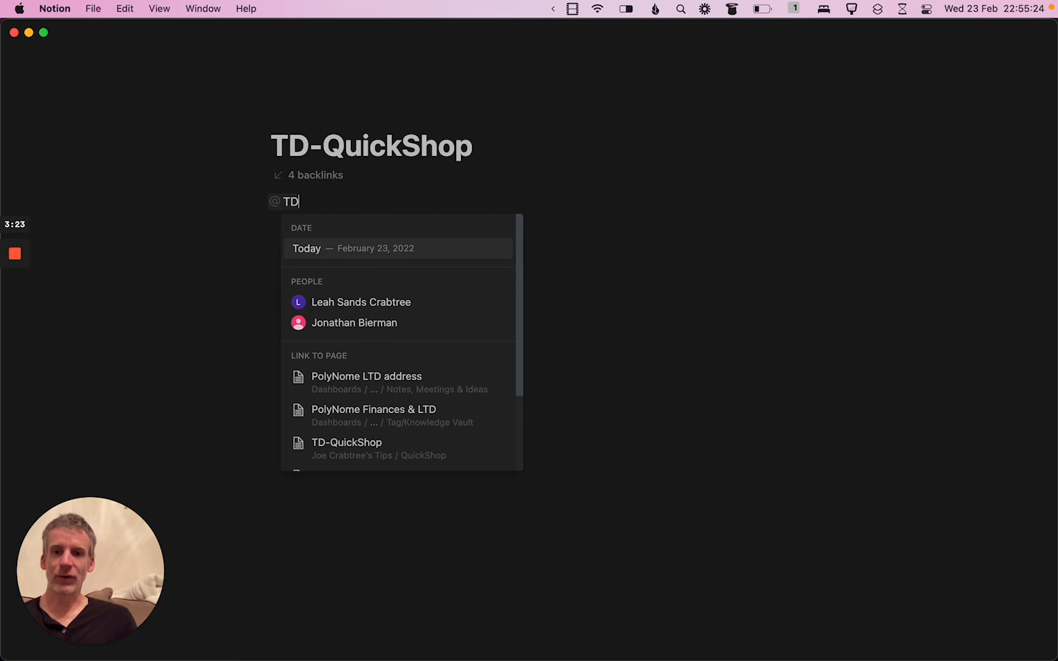
scroll(342, 392, down, 2)
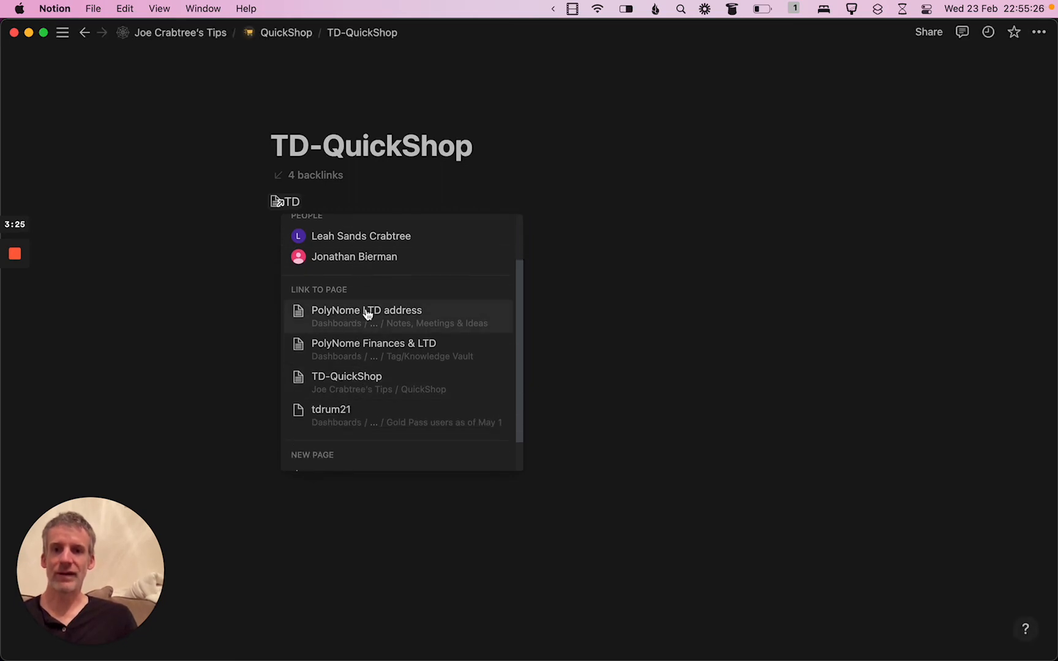
scroll(391, 322, down, 1)
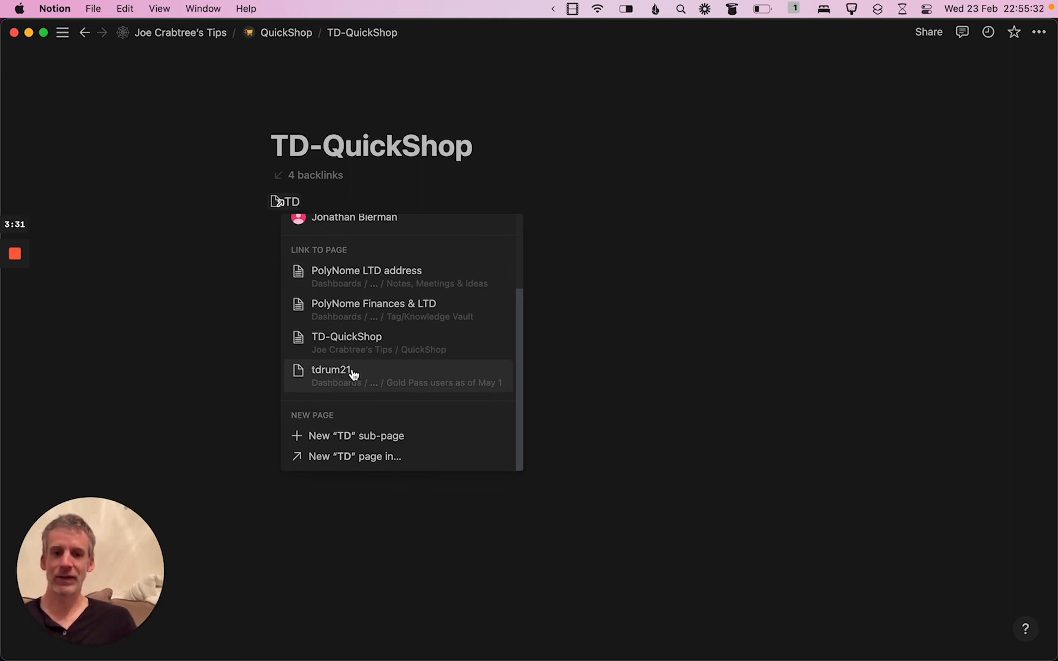
text(-)
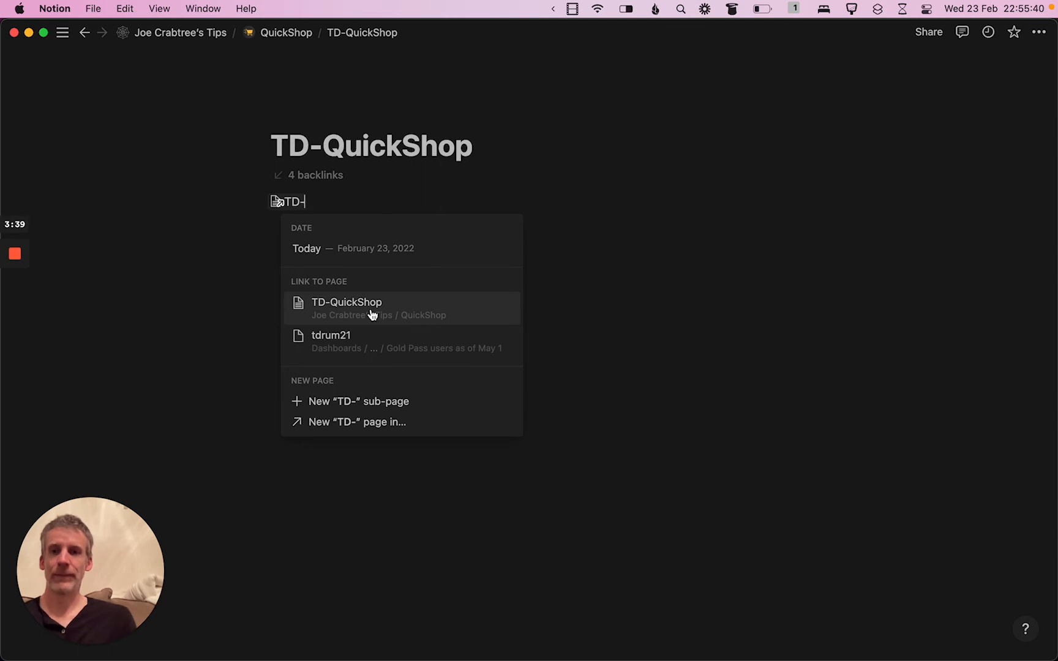
Change the title prefix to "ToDo-" so it reads ToDo-QuickShop, and clear the unfinished mention text from the body
click(287, 147)
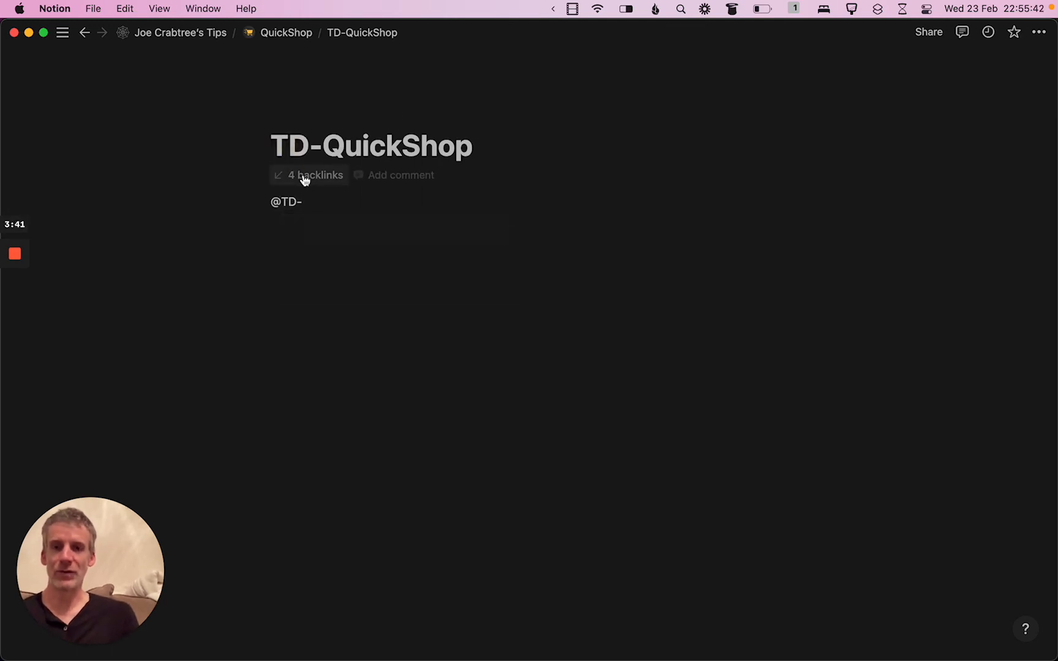
text(oDo)
click(306, 202)
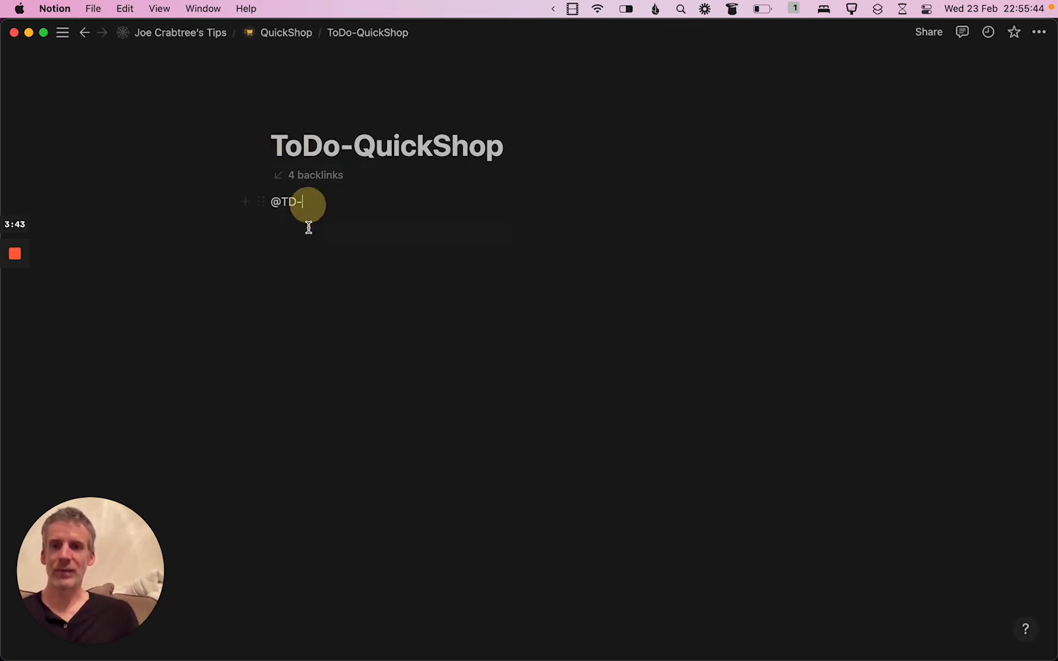
key(BackSpace)
key(BackSpace)
key(BackSpace)
key(BackSpace)
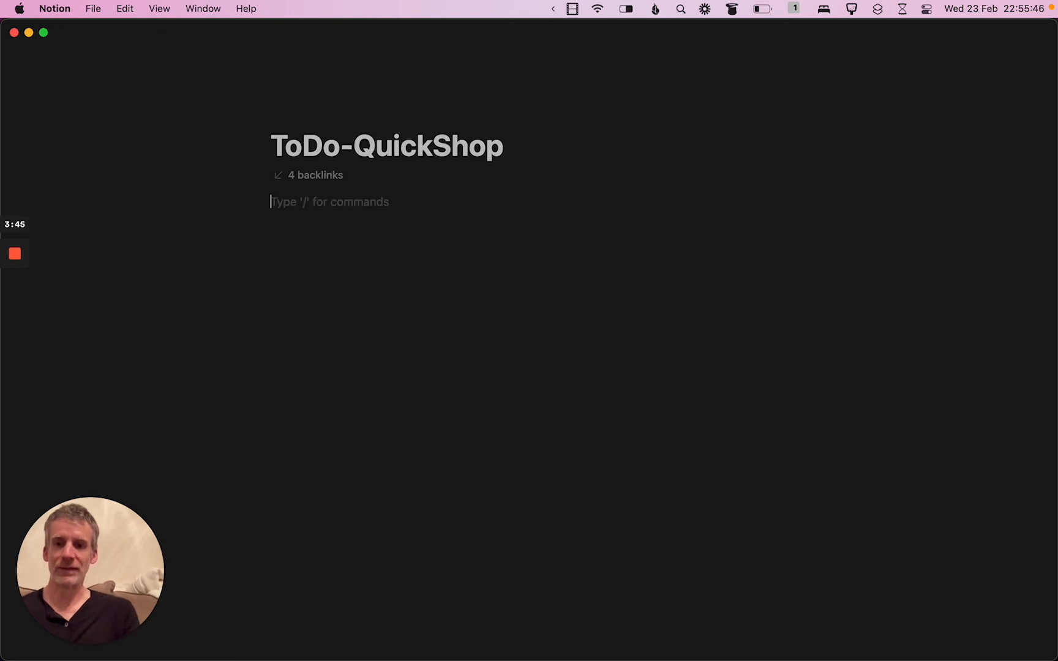
Try a page mention with "to-do" in the page body, look through the suggestions, and remove the mention text
text(@to-do)
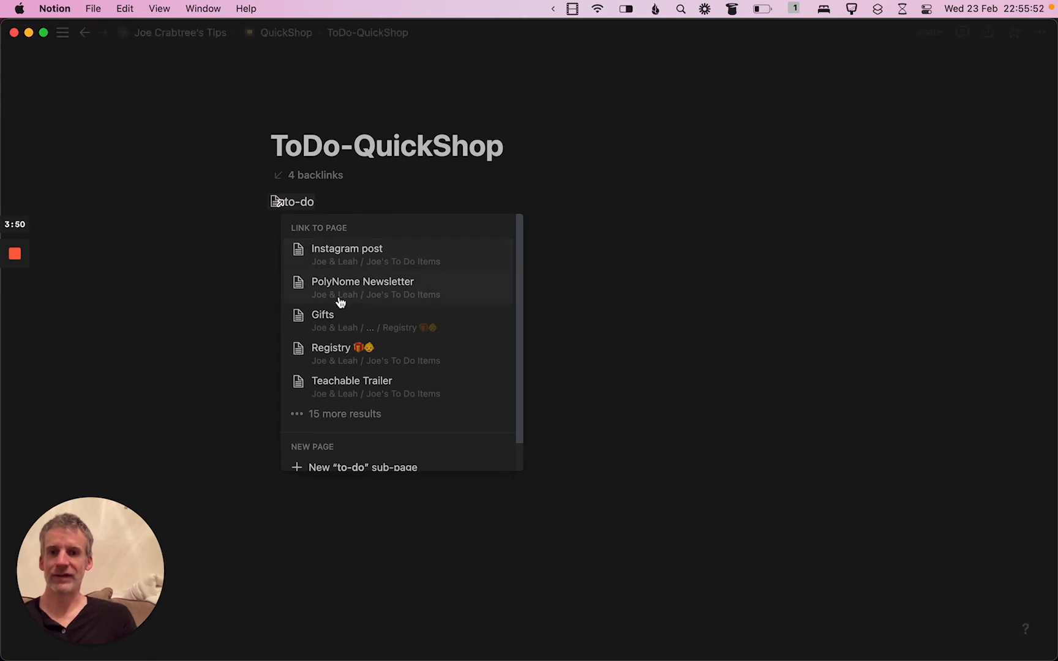
scroll(384, 360, down, 1)
scroll(384, 360, up, 1)
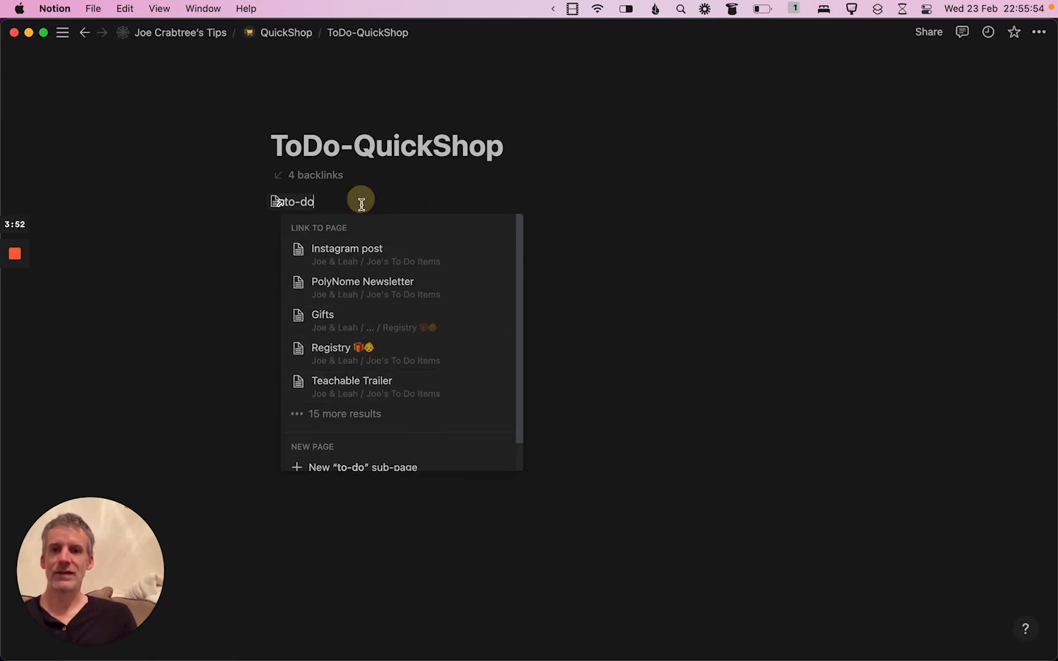
key(BackSpace)
key(BackSpace)
key(BackSpace)
key(BackSpace)
key(BackSpace)
key(BackSpace)
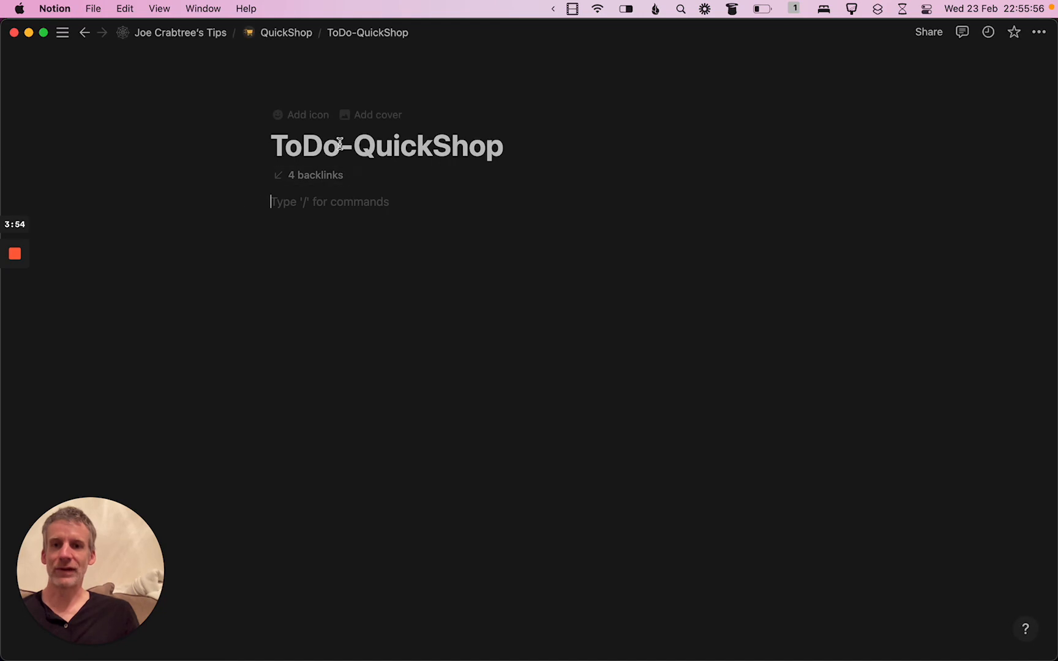
Replace the "ToDo-" prefix in the page title with the check mark emoji so it reads ✅QuickShop
click(341, 146)
key(Right)
key(shift+super+Left)
key(ctrl+super+space)
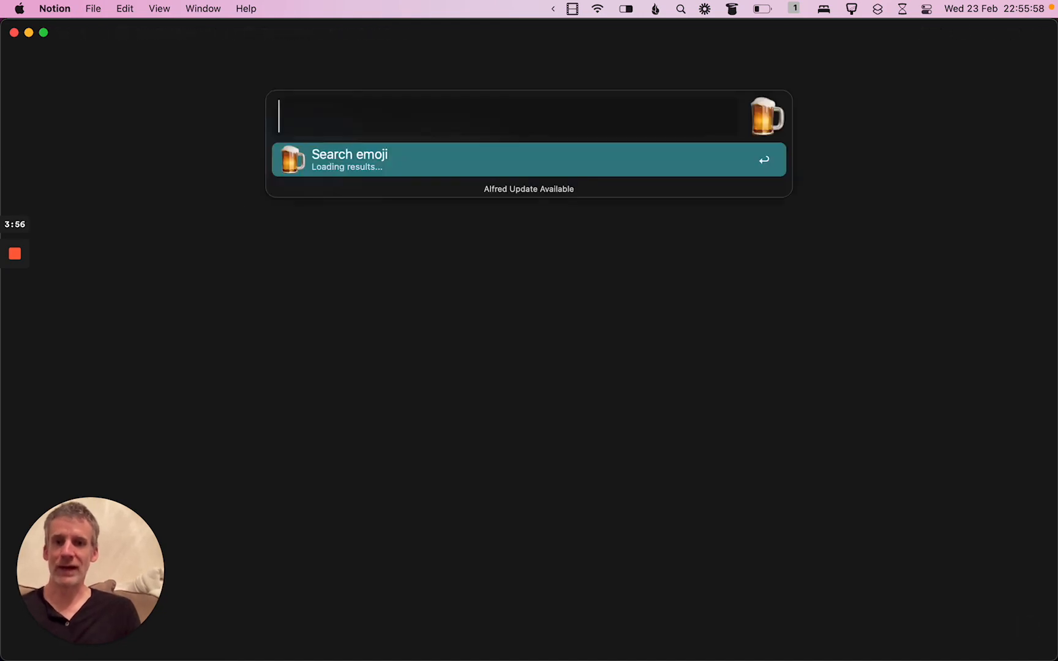
text(todo)
key(Escape)
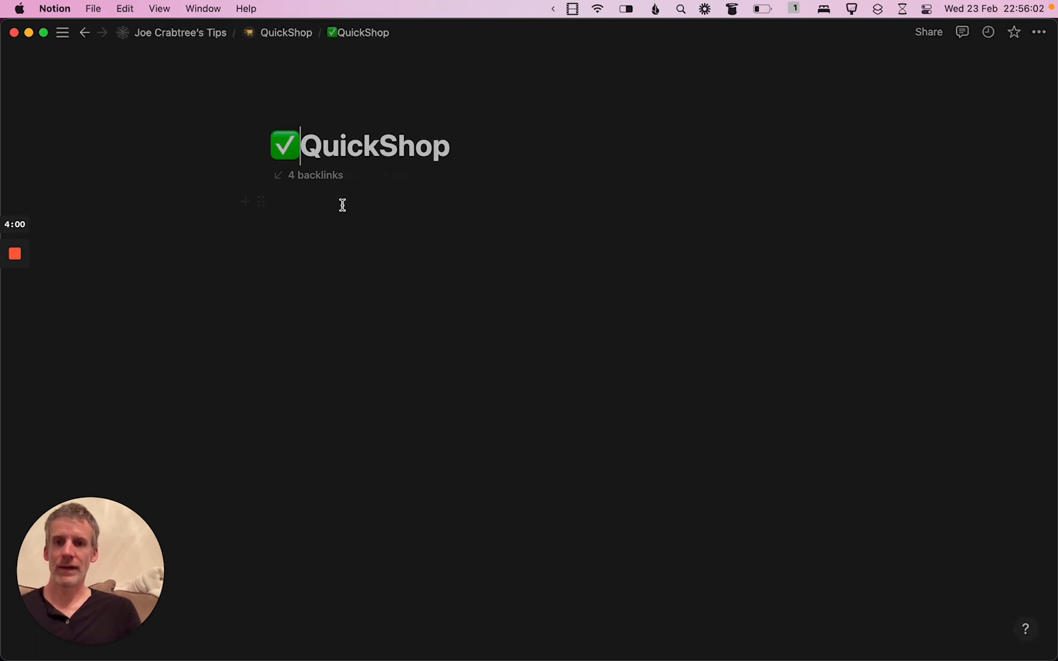
click(342, 235)
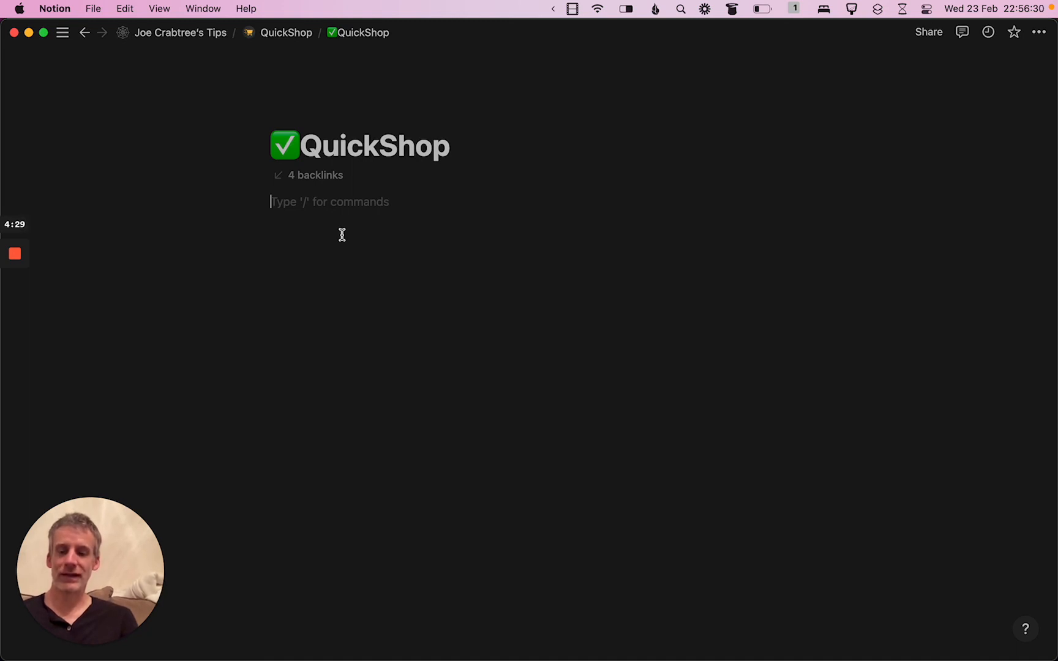
Switch to Safari and open fastnotion.net in a new tab
key(super+Tab)
key(super+Tab)
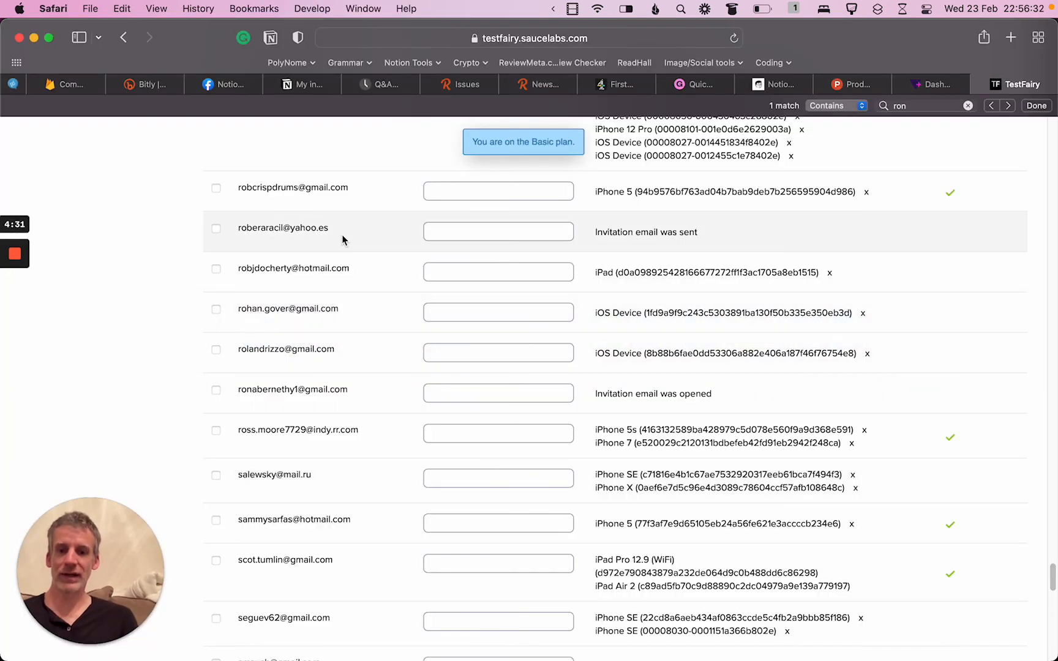
text(fastno)
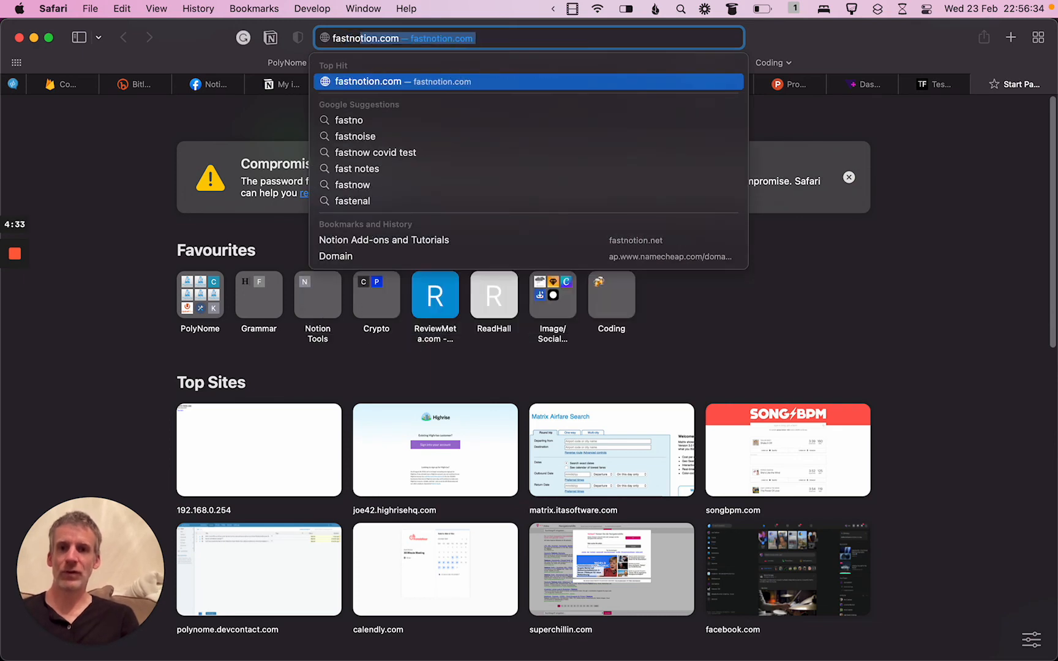
text(tion.)
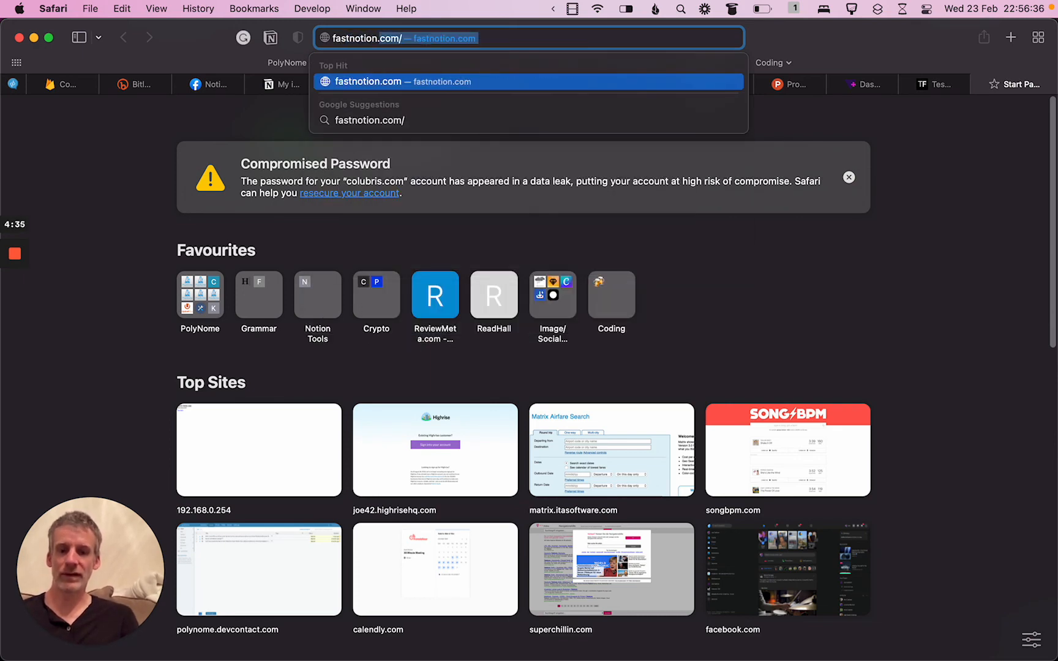
text(net)
key(Return)
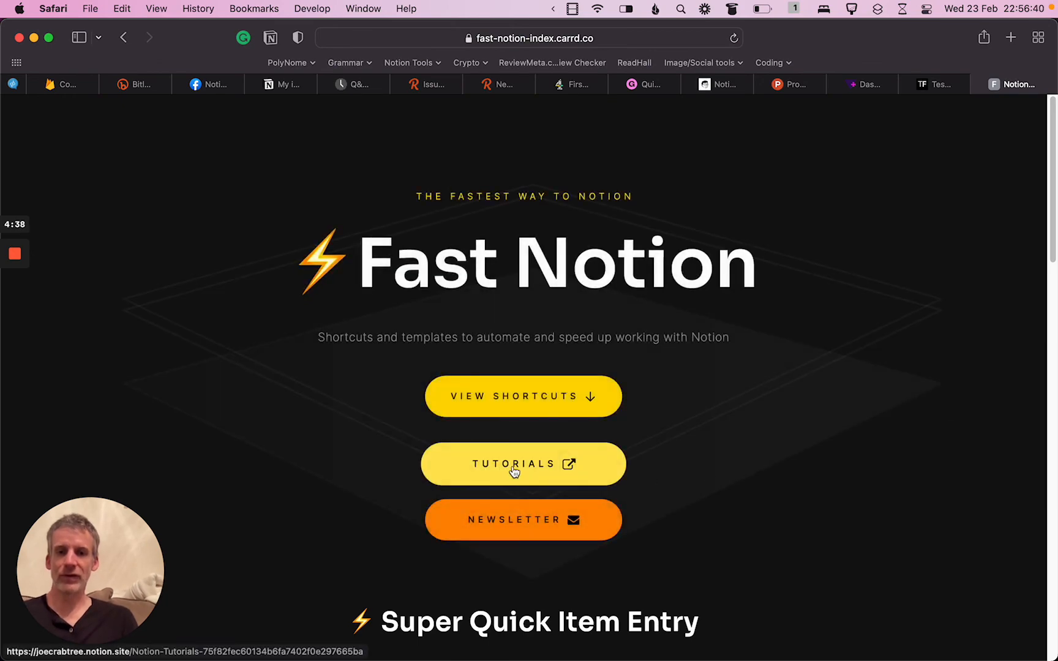
Look through the Fast Notion page down to the QuickShop section
scroll(672, 472, down, 10)
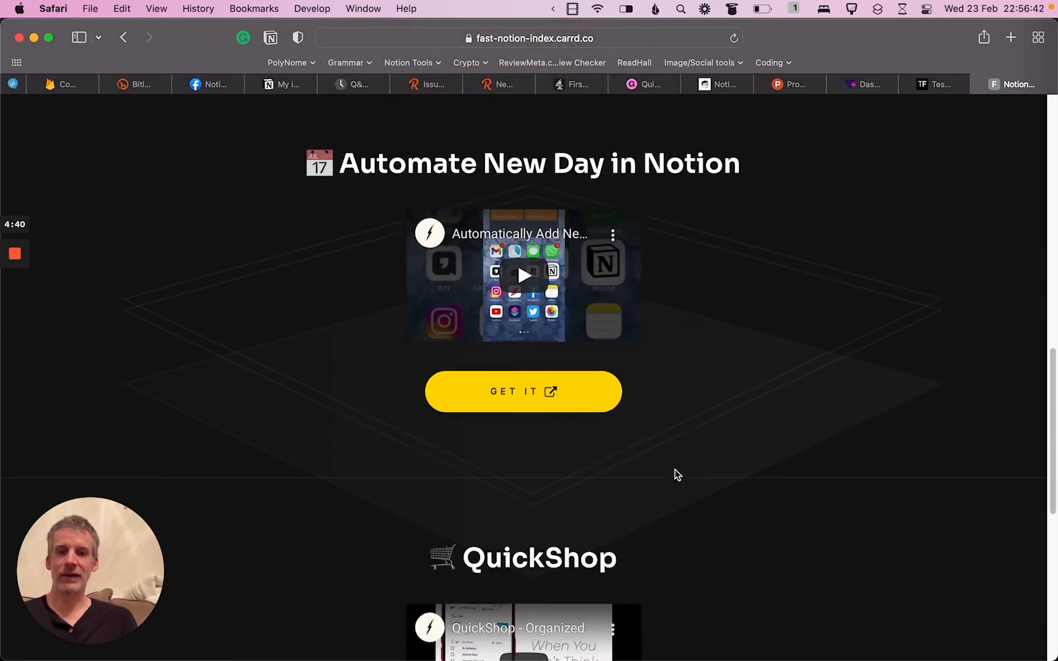
scroll(673, 474, down, 8)
scroll(673, 475, up, 3)
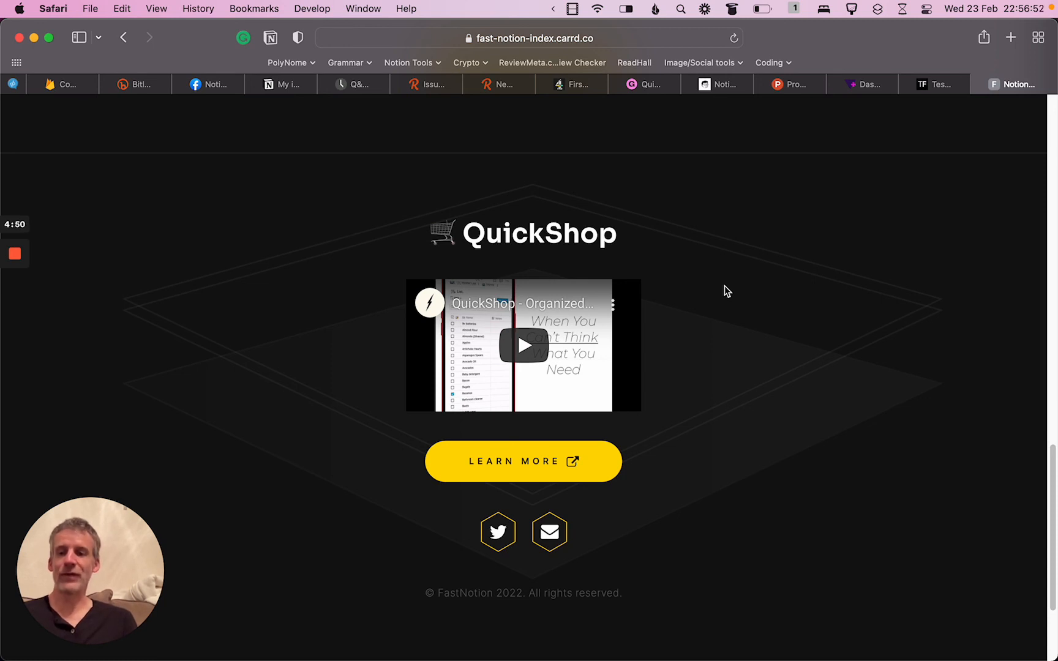
scroll(726, 291, up, 1)
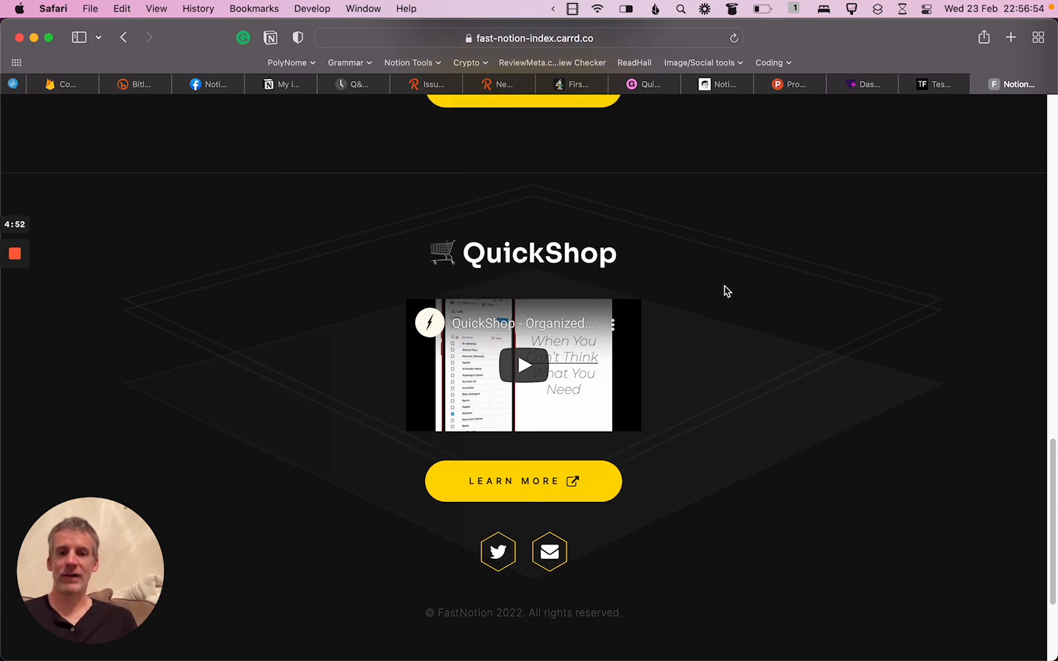